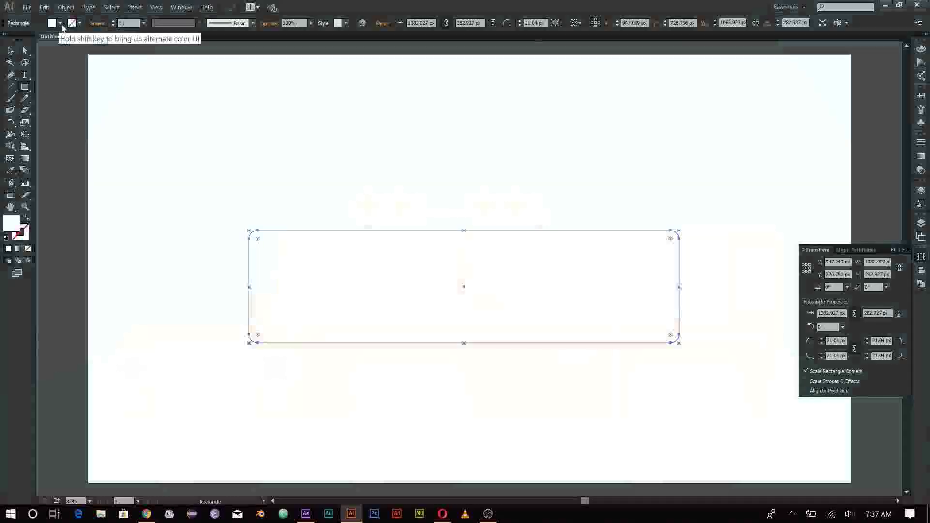
Step: Draw the slanted pillar and roof bar, widening the base and extending the roof to its edge
drag(377, 120, 386, 220)
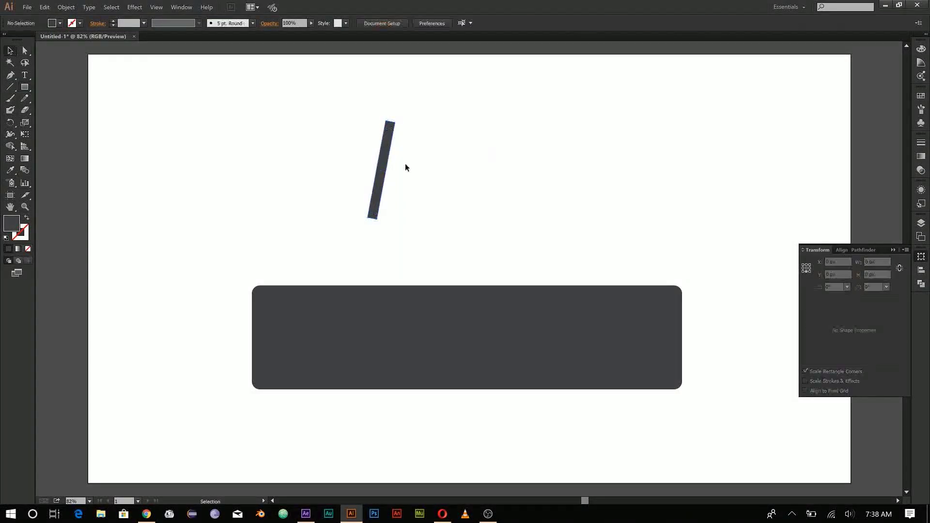
drag(397, 184, 676, 196)
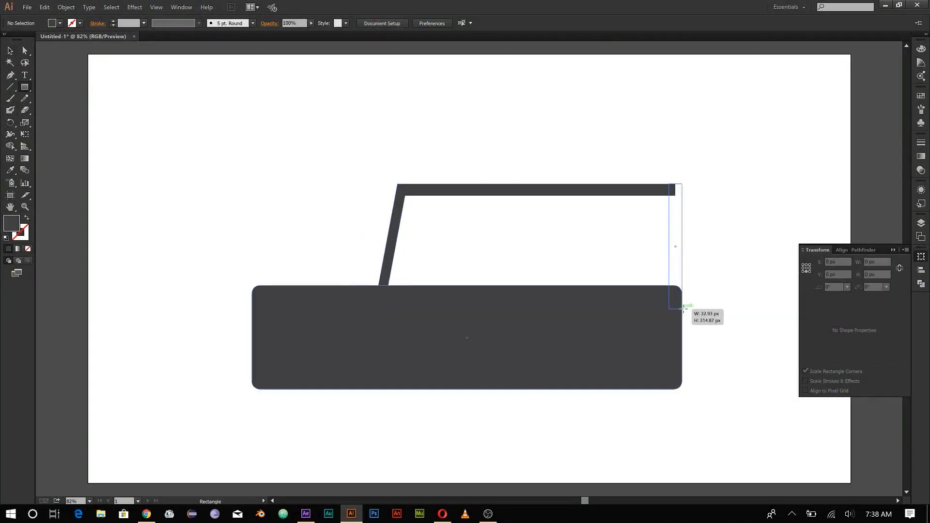
key(v)
drag(683, 309, 731, 336)
drag(676, 196, 732, 200)
Step: Merge all body pieces with Shape Builder, then reposition and enlarge the merged body
key(ctrl+a)
key(shift+m)
drag(509, 339, 533, 232)
key(a)
click(362, 170)
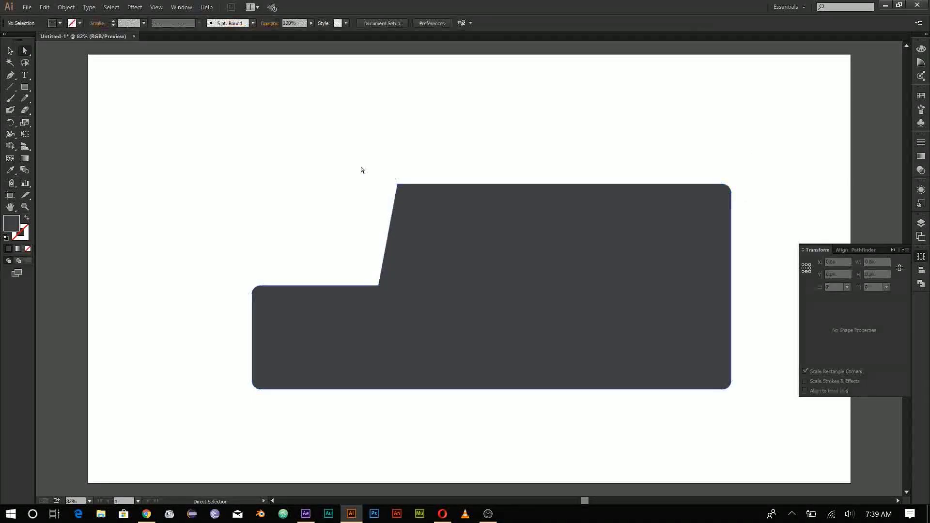
key(v)
mouse_move(259, 290)
mouse_down()
mouse_move(277, 251)
mouse_move(239, 249)
mouse_up()
drag(748, 350, 749, 373)
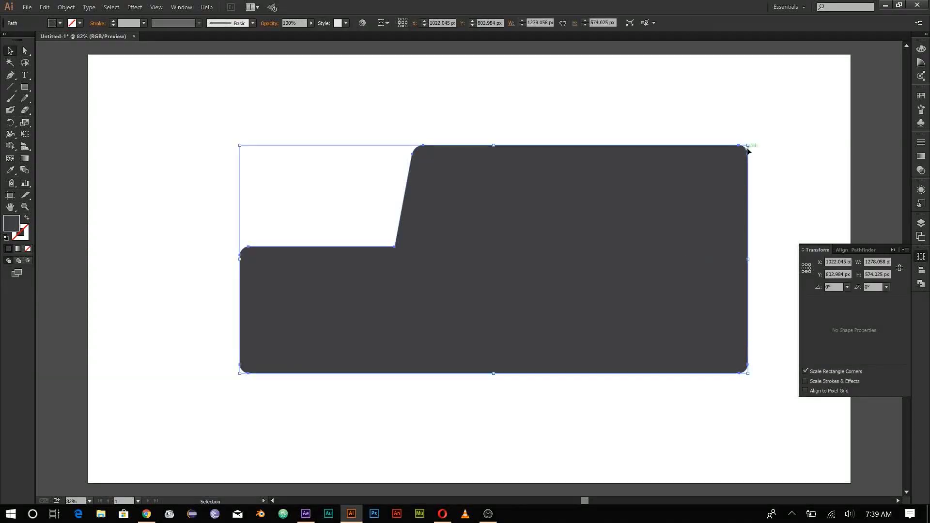
Step: Draw a rounded square beside the body for a wheel
key(ctrl+shift+a)
drag(25, 86, 58, 99)
drag(143, 95, 243, 203)
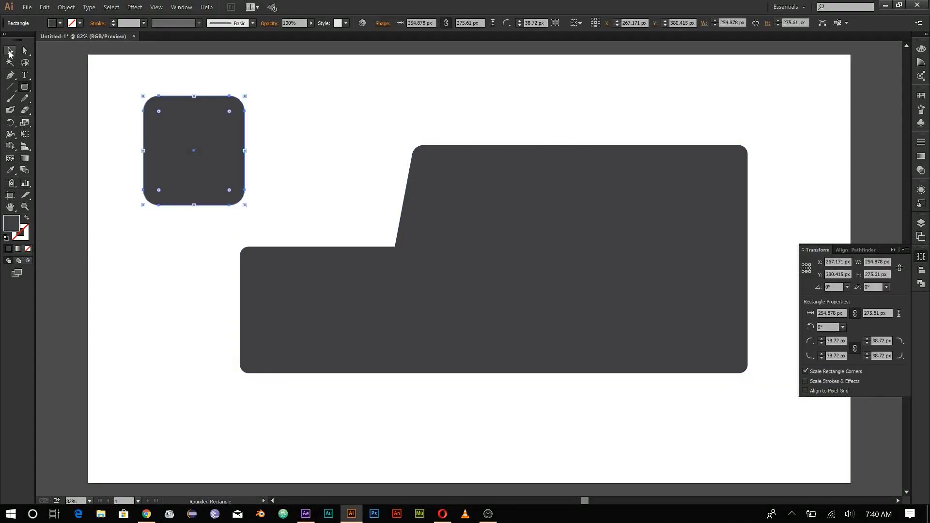
Step: Place the wheel on the body, copy it to the rear, and send the body behind both wheels
key(v)
mouse_move(209, 152)
mouse_down()
mouse_move(361, 353)
mouse_move(662, 354)
mouse_up()
drag(652, 343, 671, 343)
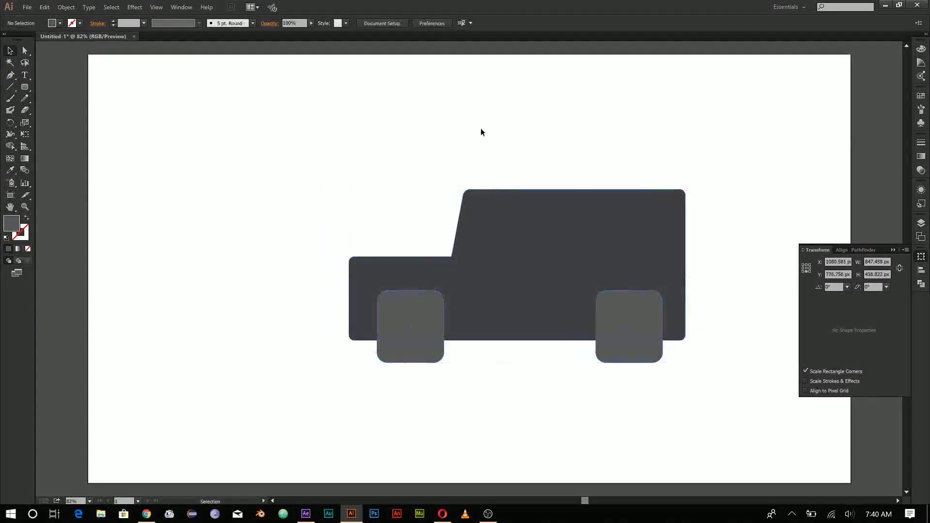
key(ctrl+1)
drag(644, 244, 548, 245)
right_click(285, 142)
click(424, 310)
click(461, 312)
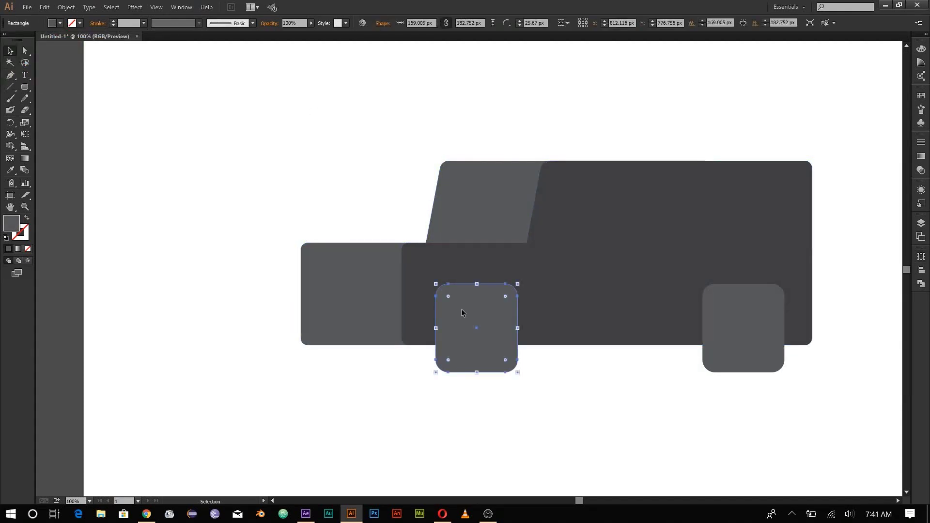
key(ctrl+equal)
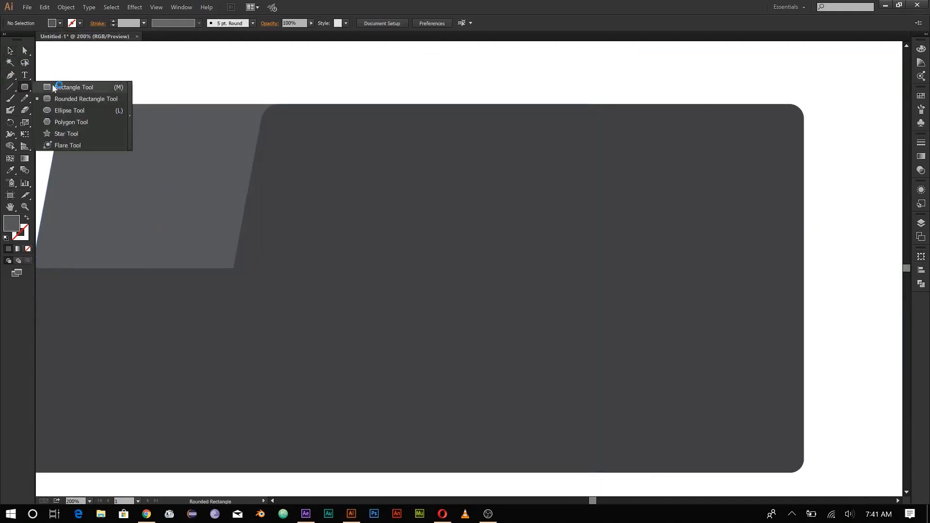
Step: Draw the front window and slant its front edge to match the windshield
drag(272, 114, 500, 270)
key(a)
drag(272, 270, 243, 269)
key(v)
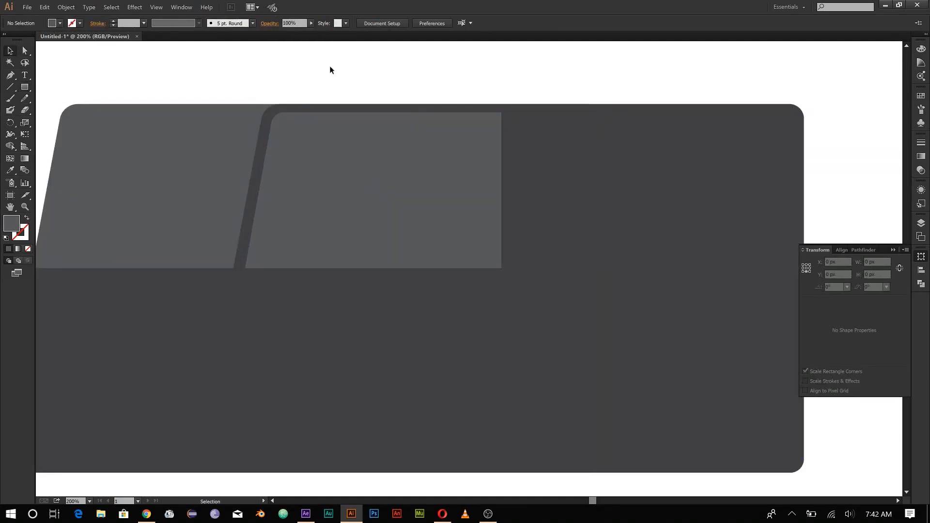
Step: Add the middle window and a narrow rear window along the cab
drag(642, 267, 698, 267)
key(ctrl+minus)
drag(664, 111, 843, 262)
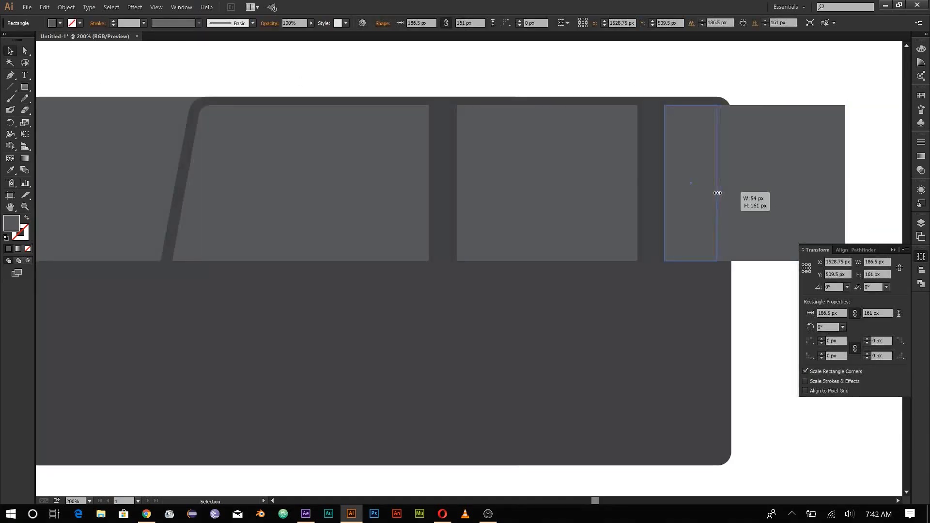
key(v)
key(ctrl+plus)
key(ctrl+plus)
key(a)
click(136, 319)
click(565, 91)
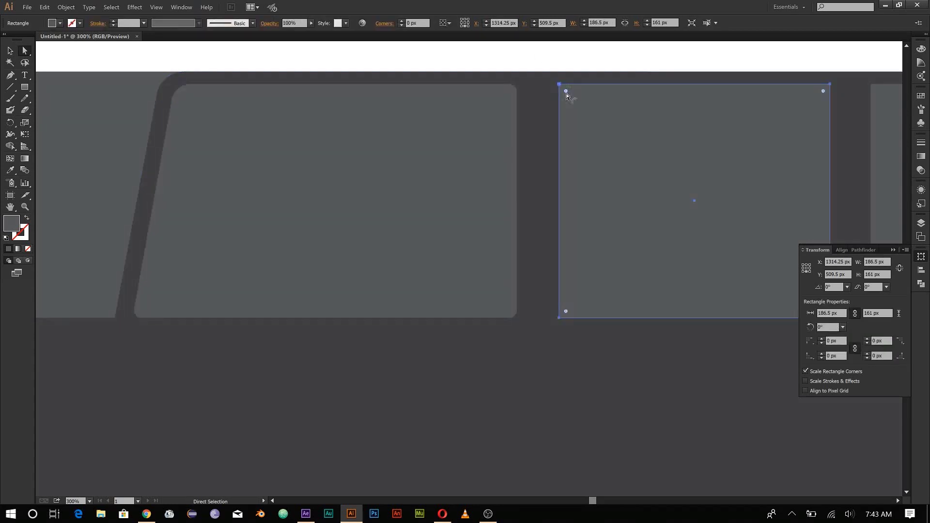
key(ctrl+minus)
key(ctrl+minus)
key(ctrl+minus)
click(364, 148)
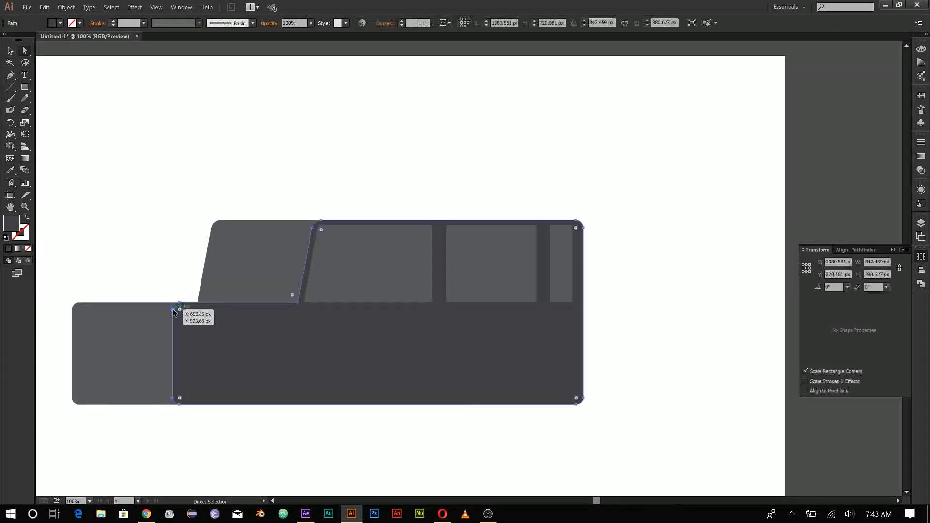
Step: Fill the main body dark blue and the front body parts teal
click(339, 353)
double_click(11, 223)
key(Return)
double_click(11, 223)
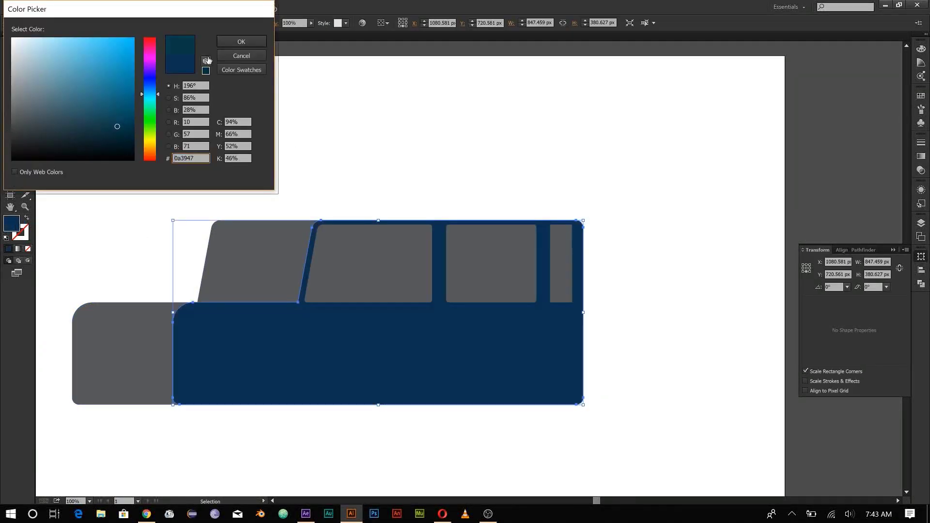
key(Return)
key(i)
double_click(11, 223)
key(Return)
Step: Recolour the front and middle windows a darker shade
key(ctrl+plus)
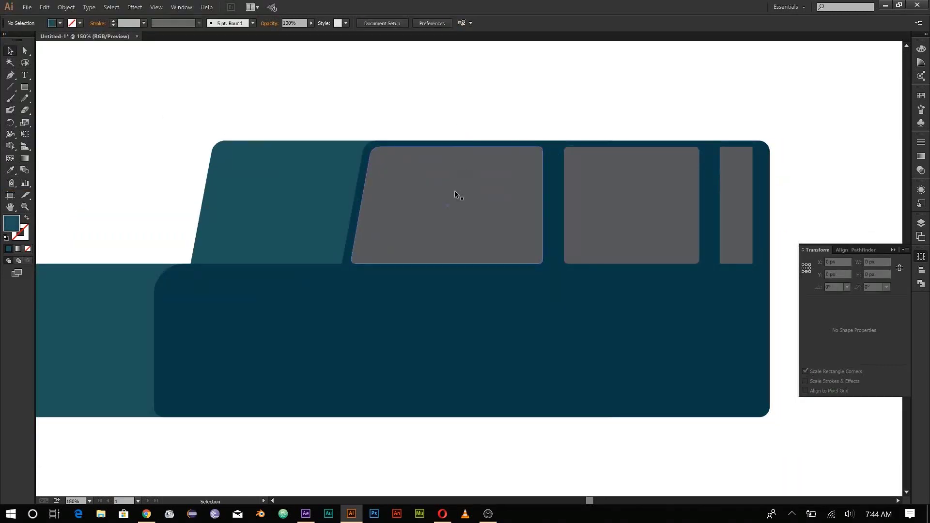
click(454, 192)
shift+click(632, 205)
double_click(11, 223)
key(Return)
key(Return)
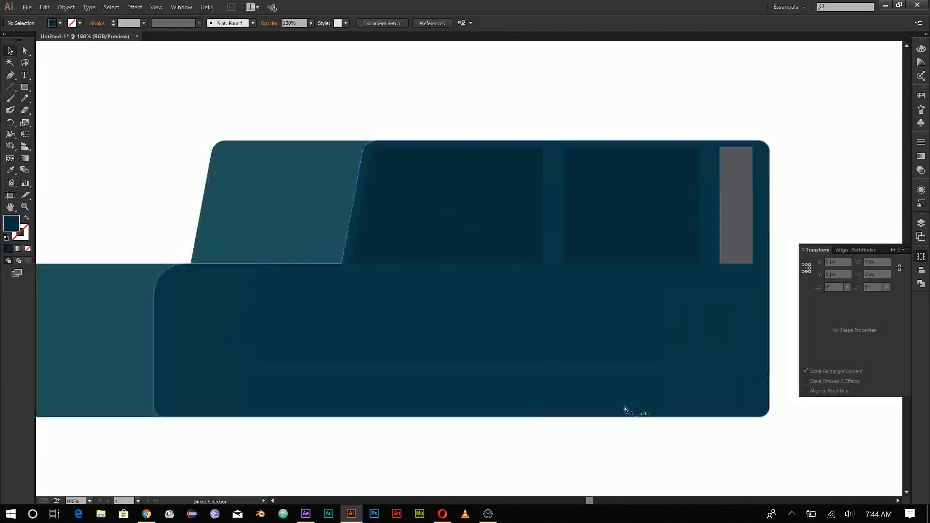
key(v)
key(ctrl+plus)
key(ctrl+plus)
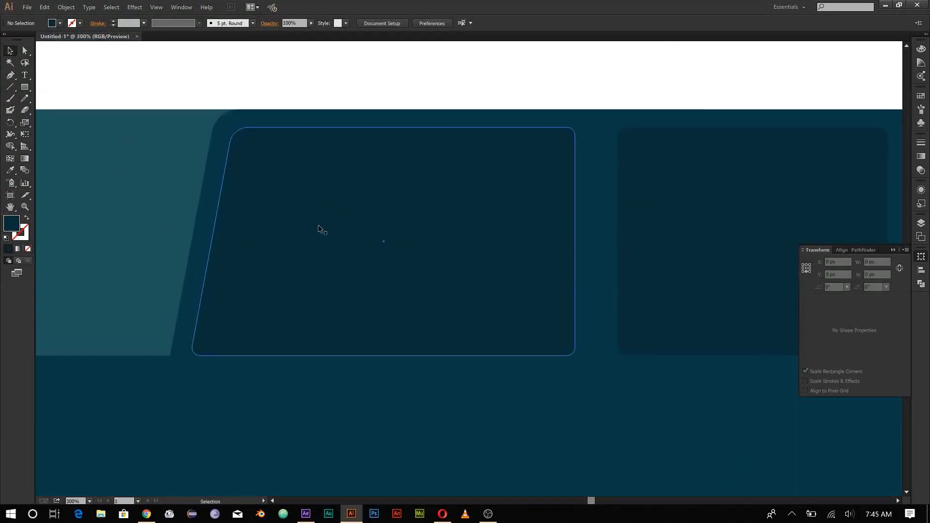
click(221, 214)
double_click(11, 223)
key(Return)
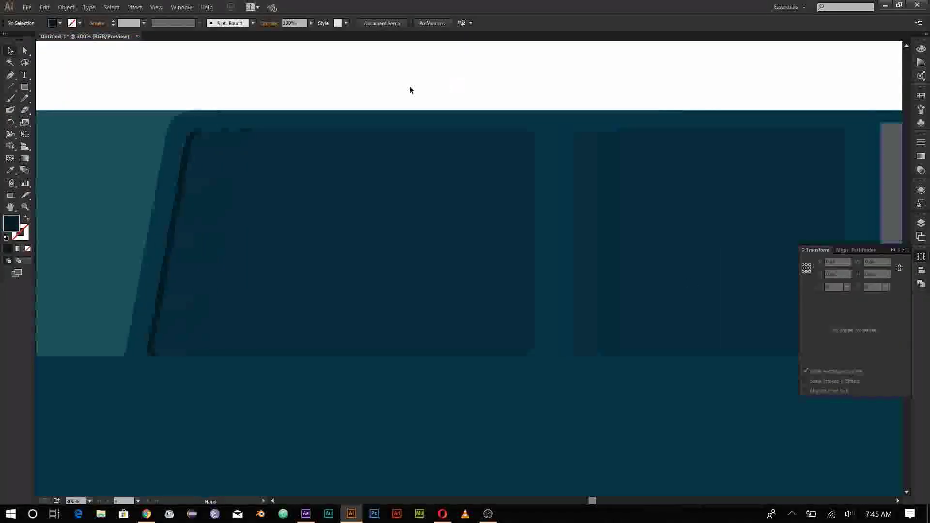
click(586, 208)
click(339, 74)
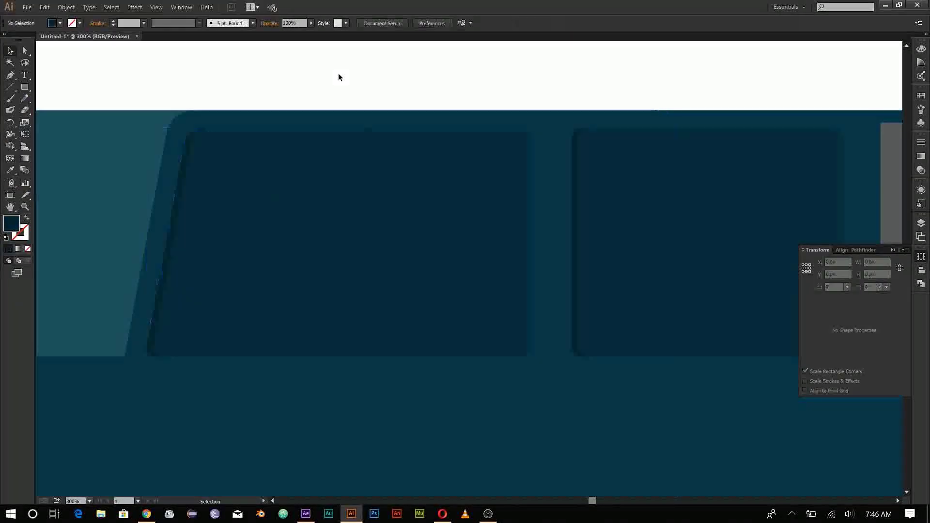
Step: Resize the front window from its corner and give it a darker swatch fill
key(ctrl+minus)
key(ctrl+minus)
key(ctrl+minus)
key(ctrl+plus)
key(ctrl+plus)
key(ctrl+plus)
click(209, 218)
drag(485, 149, 481, 159)
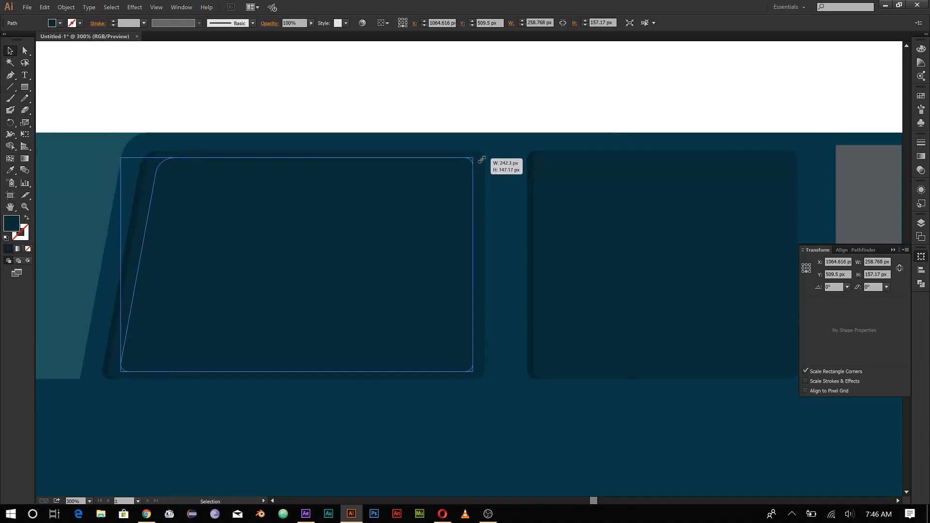
click(59, 23)
click(30, 48)
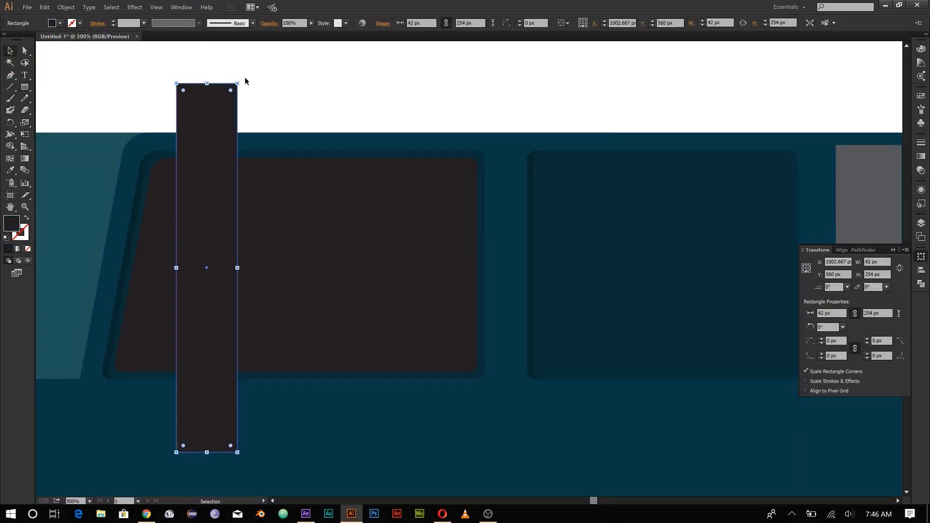
Step: Clip diagonal #333333 glare stripes inside the front window
drag(245, 77, 312, 104)
drag(239, 199, 336, 199)
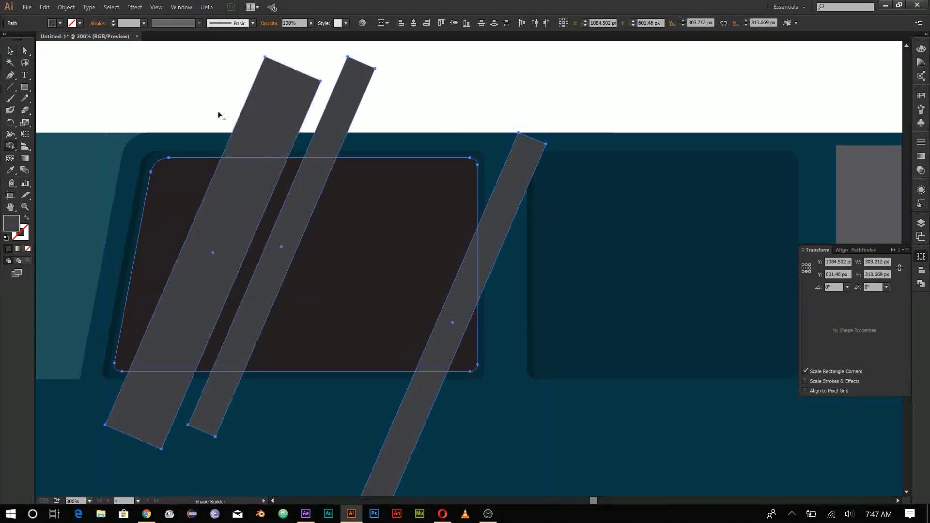
key(ctrl+7)
key(ctrl+shift+a)
key(ctrl+minus)
key(ctrl+minus)
key(ctrl+plus)
click(146, 262)
double_click(12, 223)
click(241, 42)
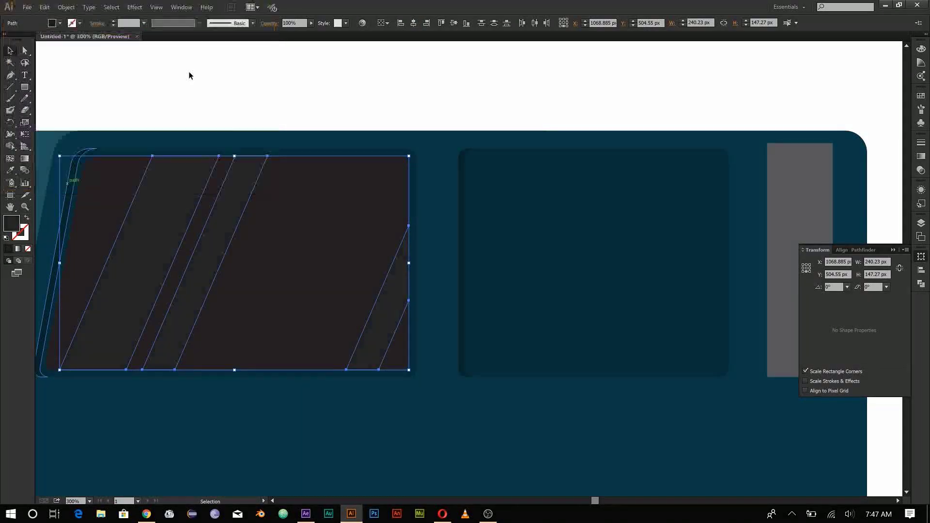
double_click(11, 223)
key(Return)
key(v)
click(497, 194)
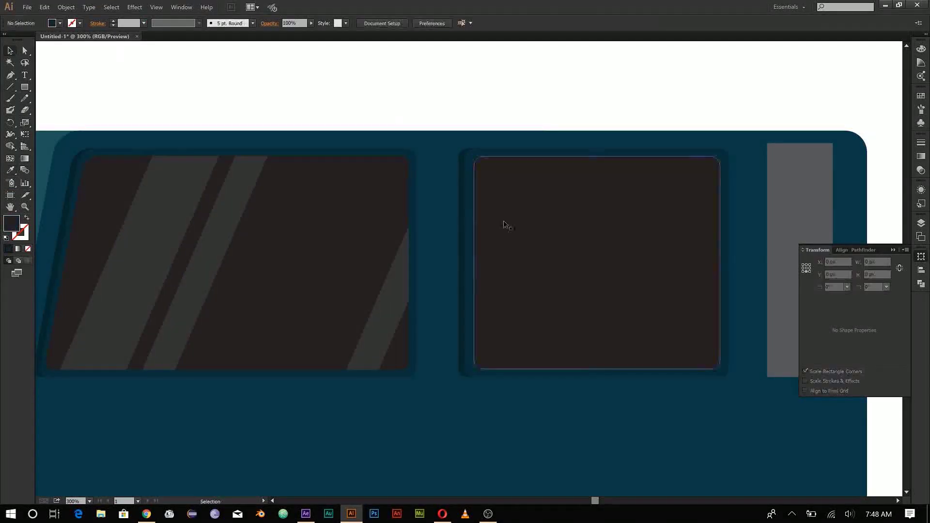
Step: Add rotated grey stripes over the middle window and clip them inside it
key(ctrl+f)
drag(302, 448, 250, 433)
drag(335, 266, 519, 261)
drag(561, 166, 612, 177)
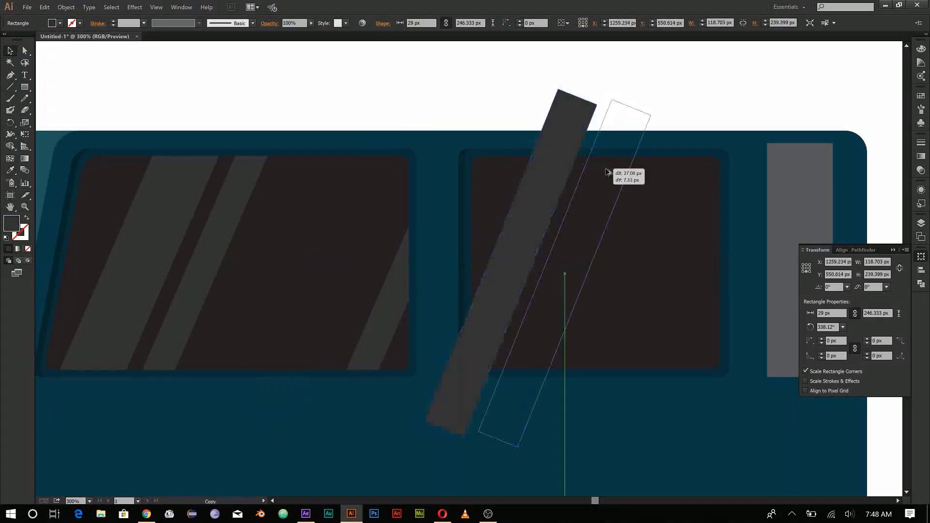
drag(572, 243, 678, 271)
key(ctrl+7)
key(ctrl+0)
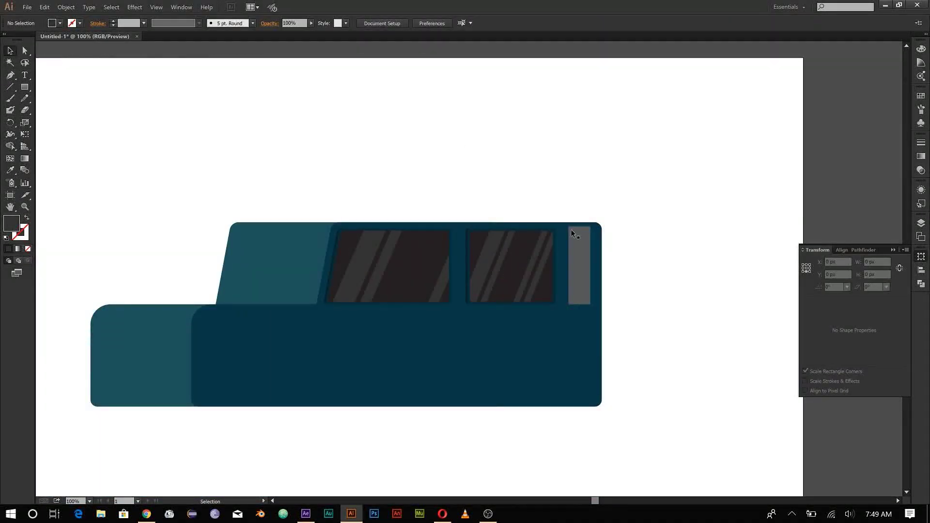
Step: Select the window frames with Select Similar and fill them a darker orange
click(592, 229)
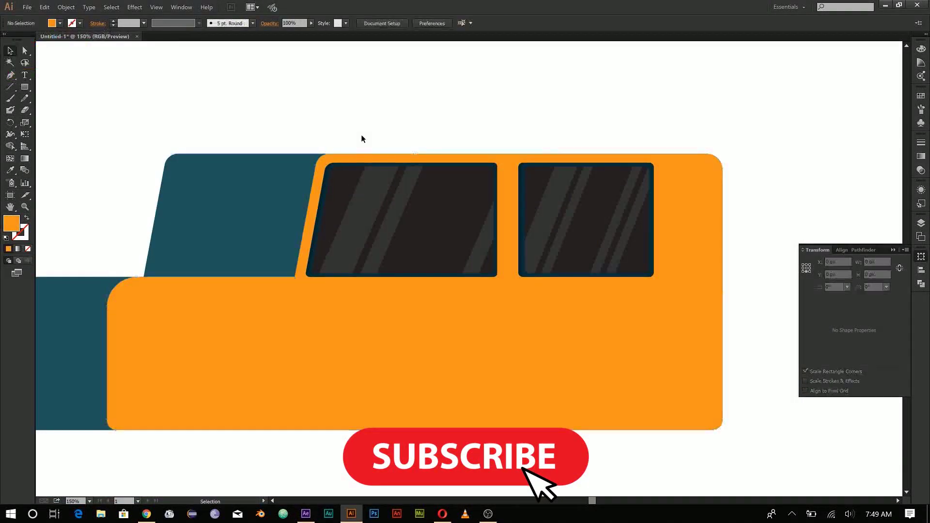
click(111, 7)
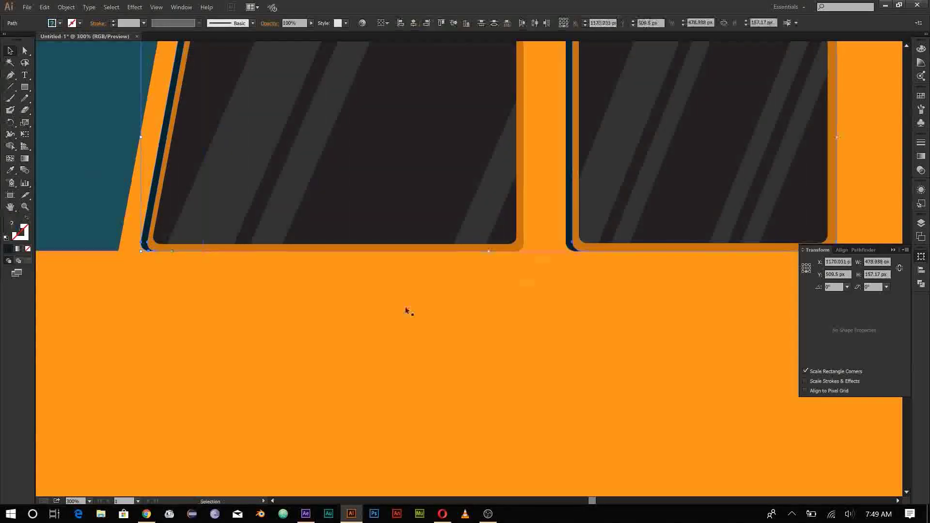
click(238, 41)
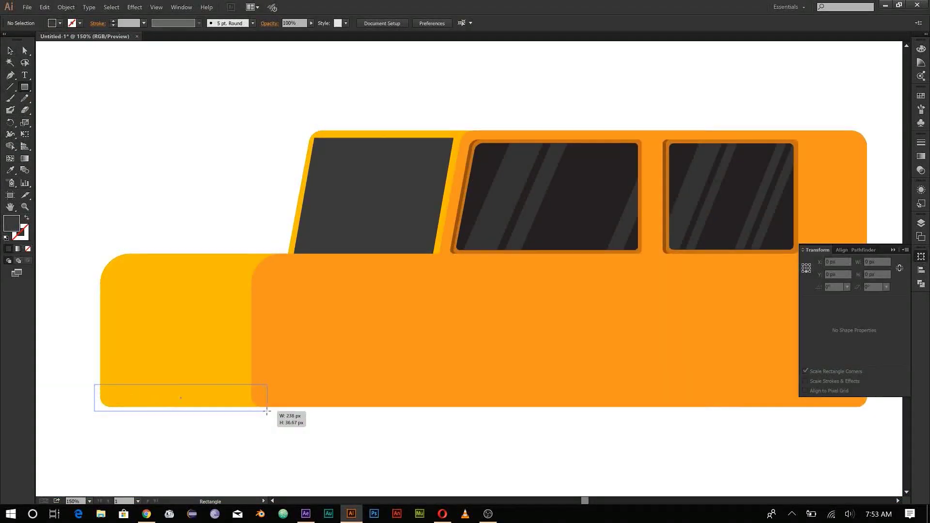
Step: Draw a dark grey rounded bumper under the car's front
drag(267, 412, 267, 411)
key(v)
key(ctrl+equal)
scroll(276, 241, down, 3)
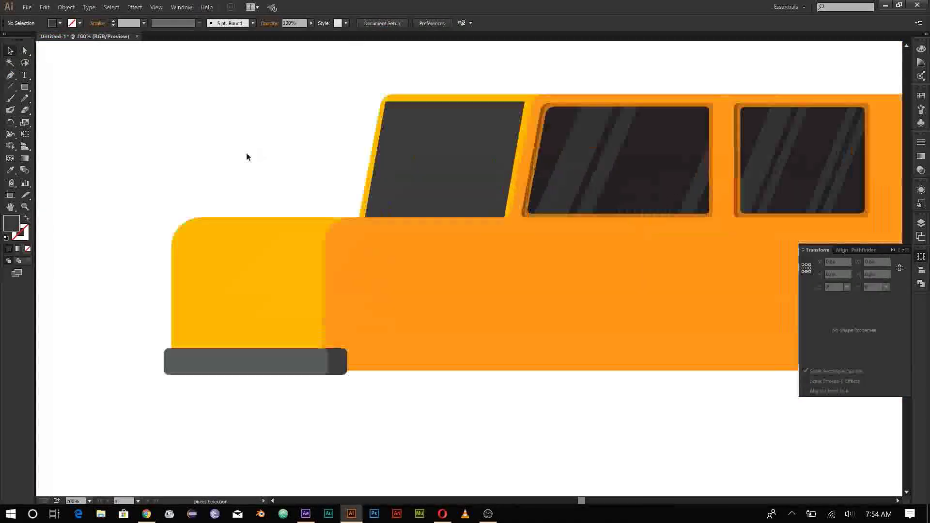
Step: Draw a dark grille rectangle on the hood
drag(28, 90, 33, 86)
click(918, 258)
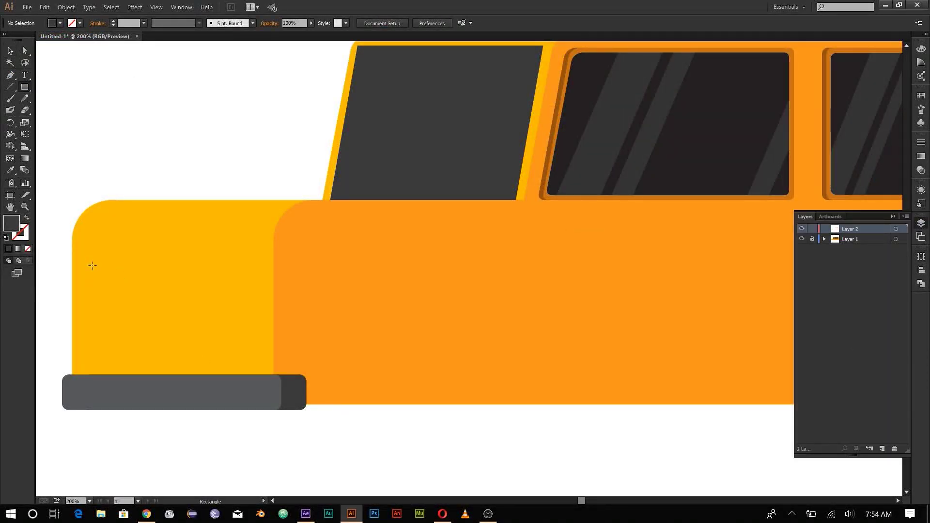
drag(239, 350, 239, 318)
key(l)
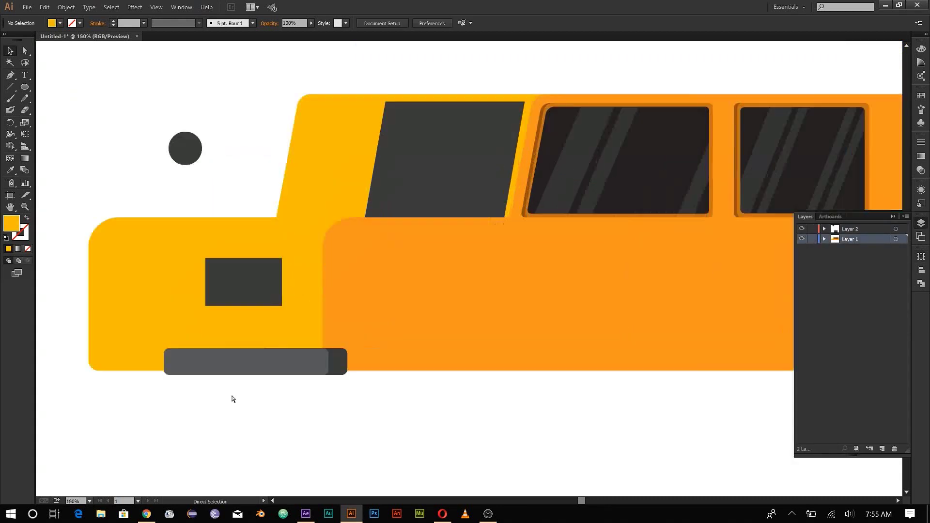
Step: Widen the windshield leftward and place a white ringed headlight on the car front
drag(341, 251, 263, 251)
click(237, 111)
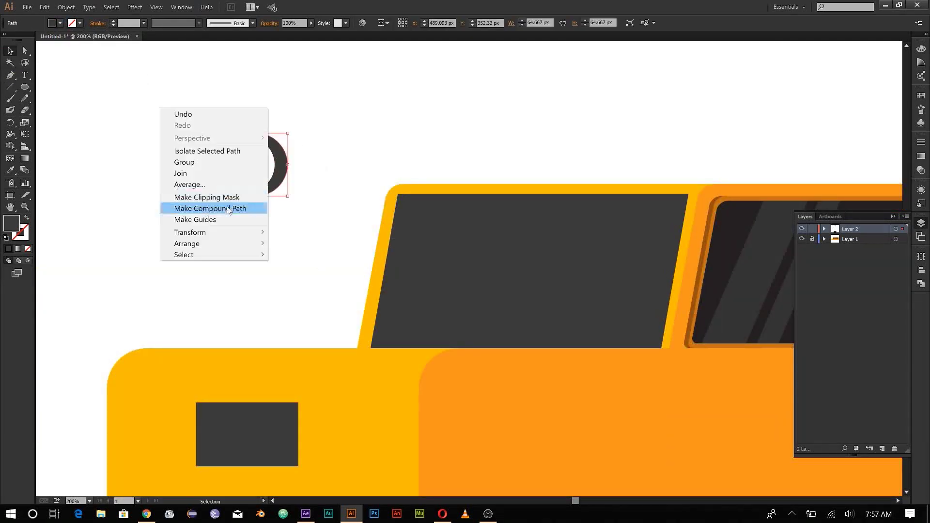
key(i)
click(716, 228)
drag(305, 176, 398, 382)
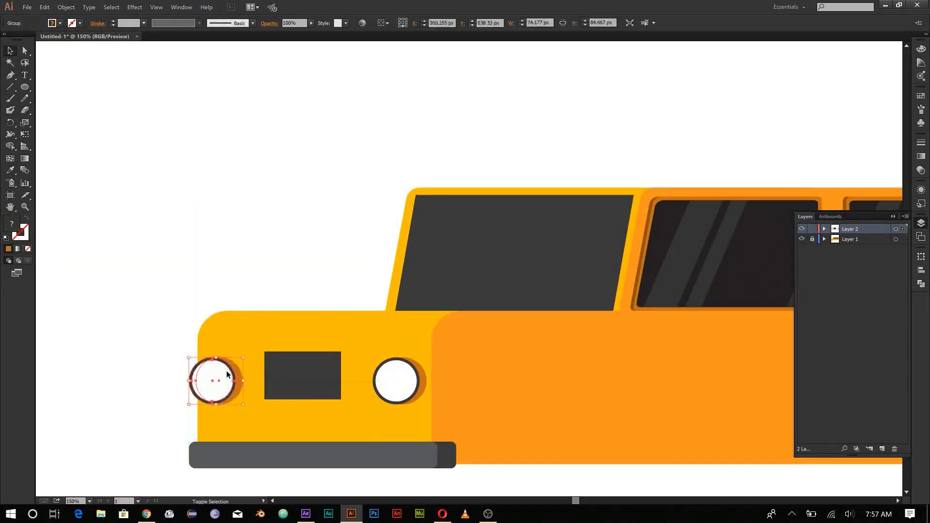
scroll(185, 191, down, 2)
click(184, 191)
scroll(184, 191, up, 3)
scroll(273, 320, up, 2)
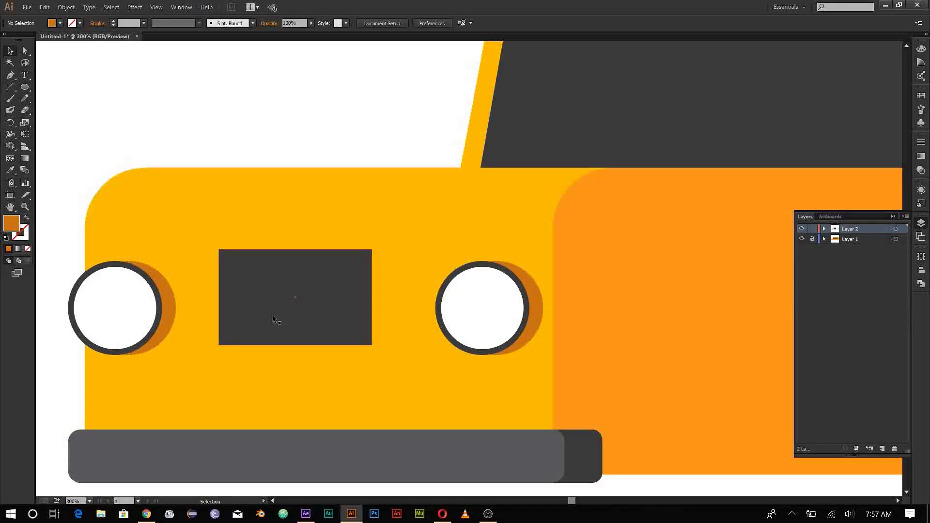
Step: Redraw the grille as a wider rounded rectangle with evenly spaced vertical grey bars
drag(274, 320, 425, 356)
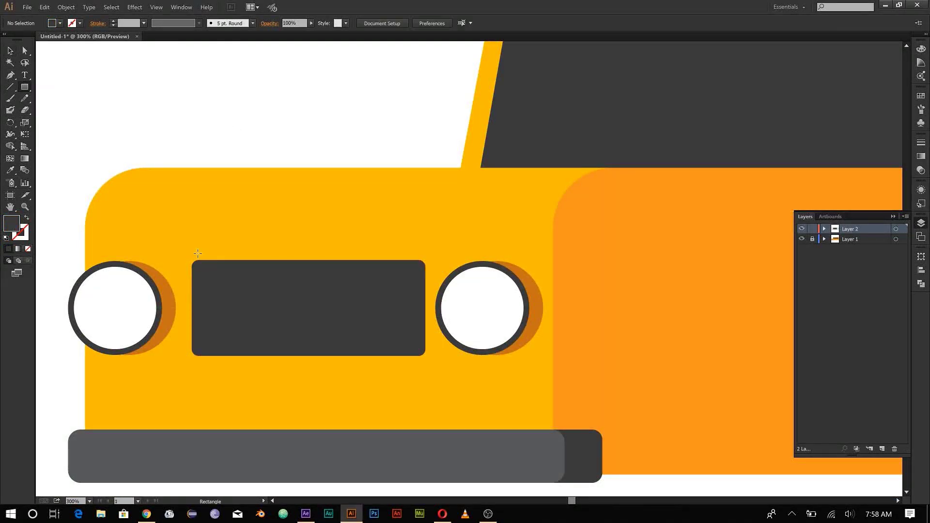
drag(198, 253, 208, 366)
key(v)
drag(202, 286, 221, 286)
key(ctrl+d)
key(ctrl+d)
key(ctrl+d)
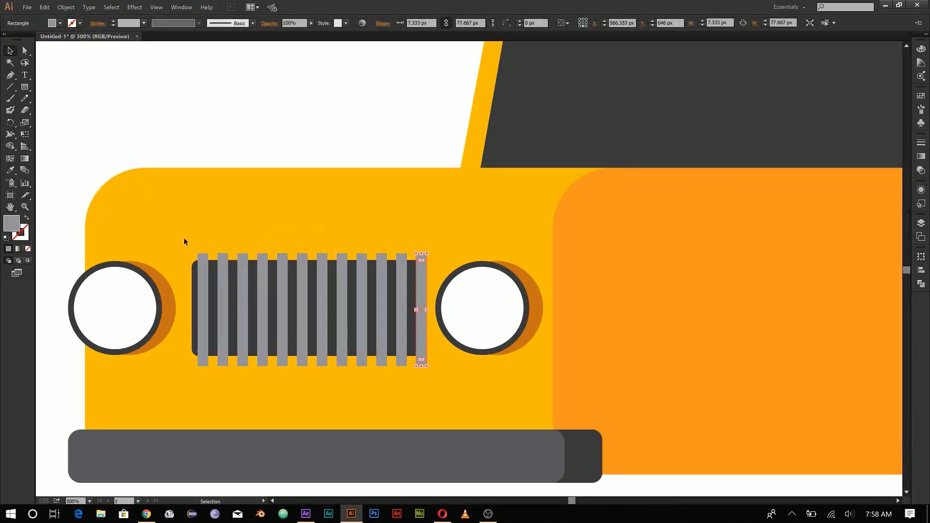
drag(184, 241, 382, 298)
drag(430, 361, 196, 362)
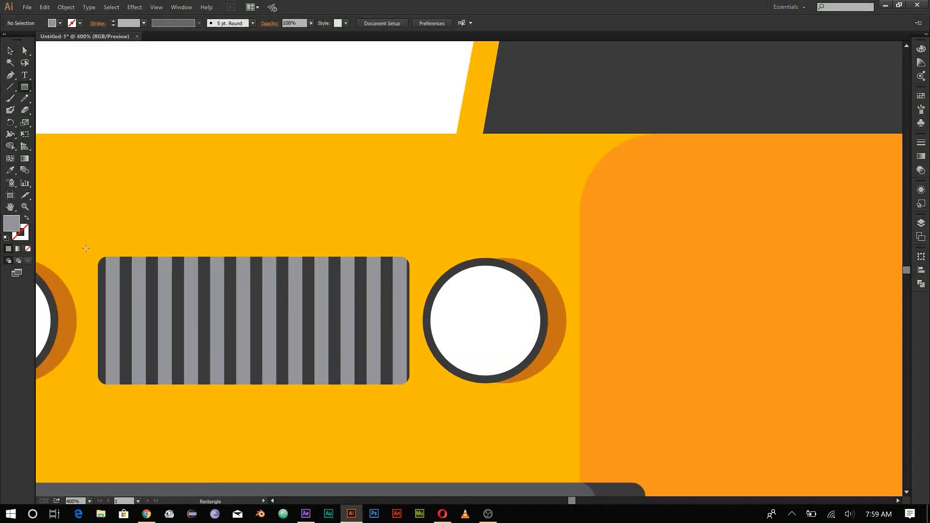
Step: Add a grey bar along the top of the grille
drag(86, 248, 411, 266)
click(60, 23)
key(ctrl+minus)
key(ctrl+minus)
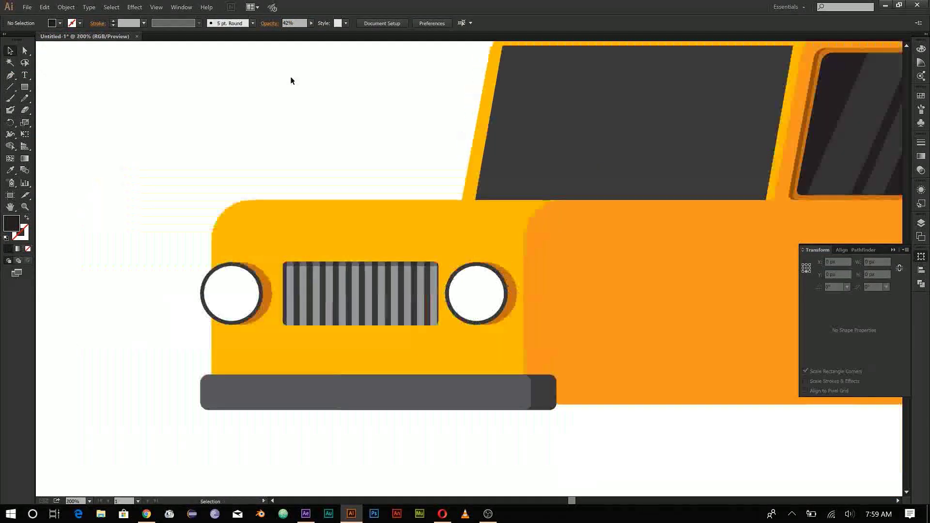
key(ctrl+minus)
key(ctrl+minus)
key(ctrl+plus)
key(ctrl+plus)
key(ctrl+plus)
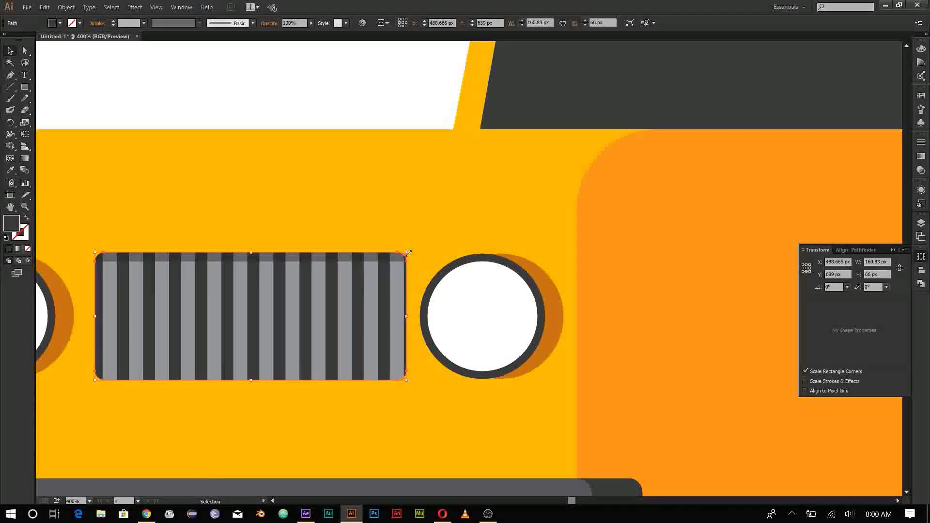
Step: Place a copy of the grille backing behind the bars and enlarge the dark grille frame
key(i)
click(758, 163)
key(ctrl+minus)
key(ctrl+plus)
key(ctrl+plus)
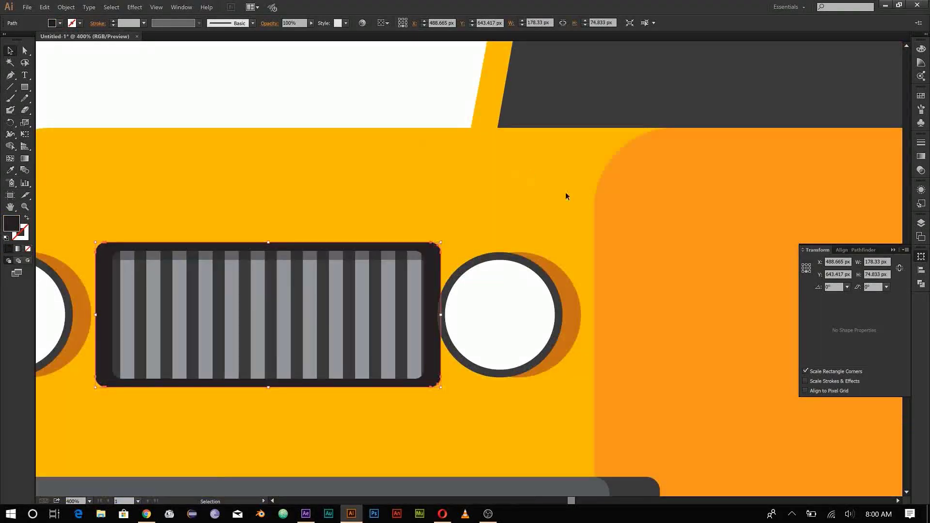
key(ctrl+minus)
click(311, 147)
drag(462, 334, 460, 334)
key(ctrl+minus)
key(ctrl+minus)
click(391, 94)
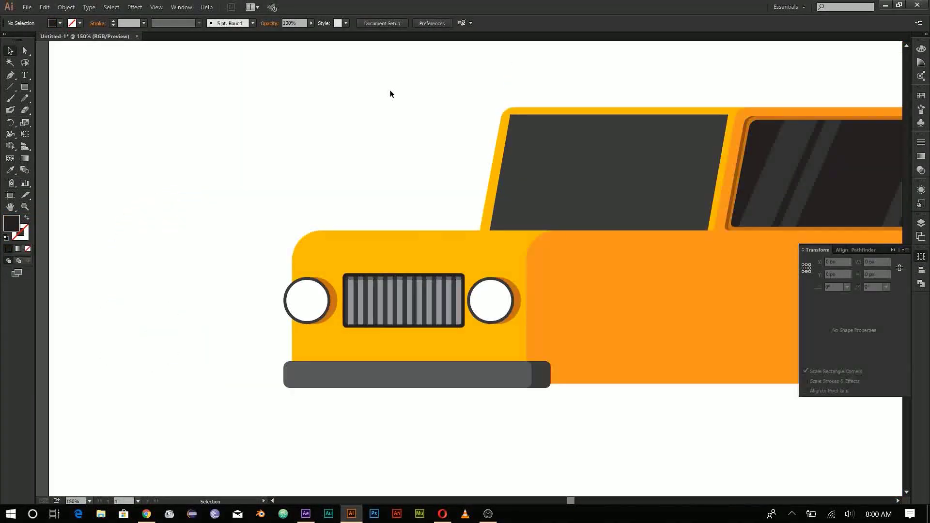
click(395, 193)
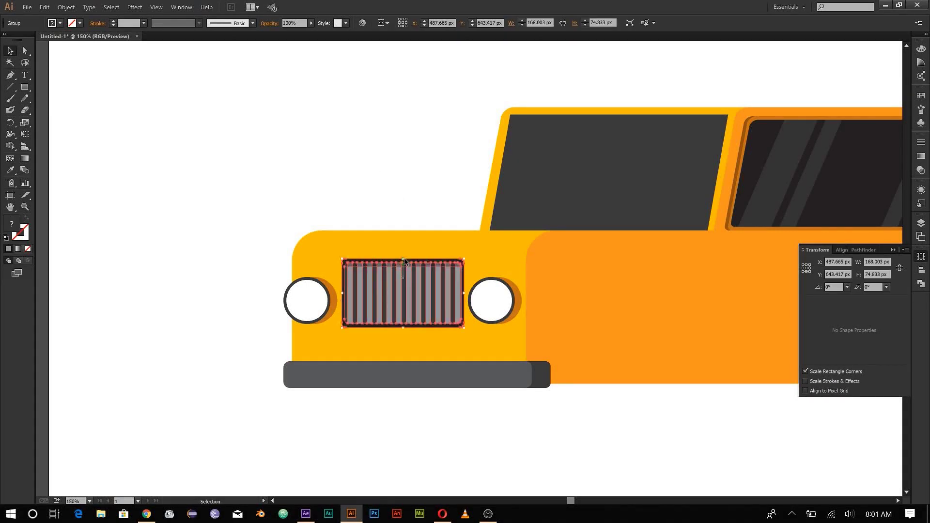
drag(367, 168, 240, 162)
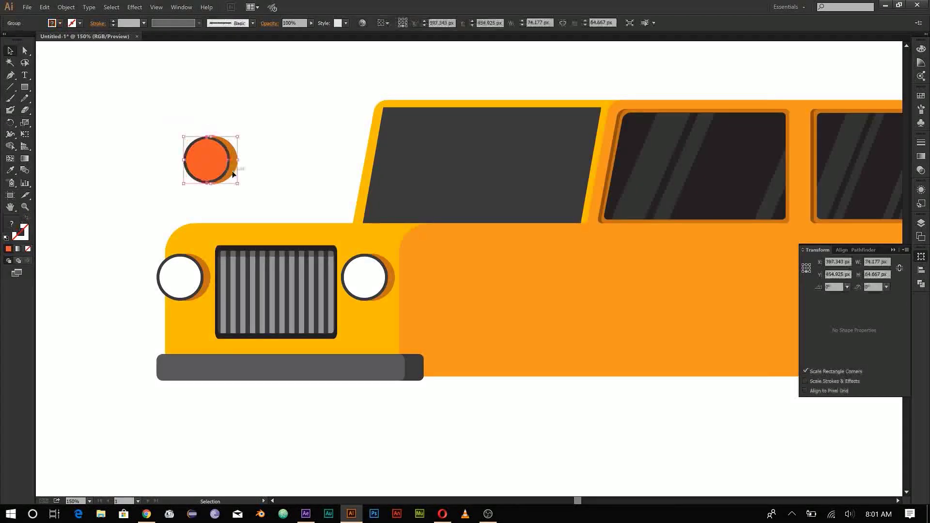
Step: Draw an orange strip along the top of the hood
key(F7)
click(259, 372)
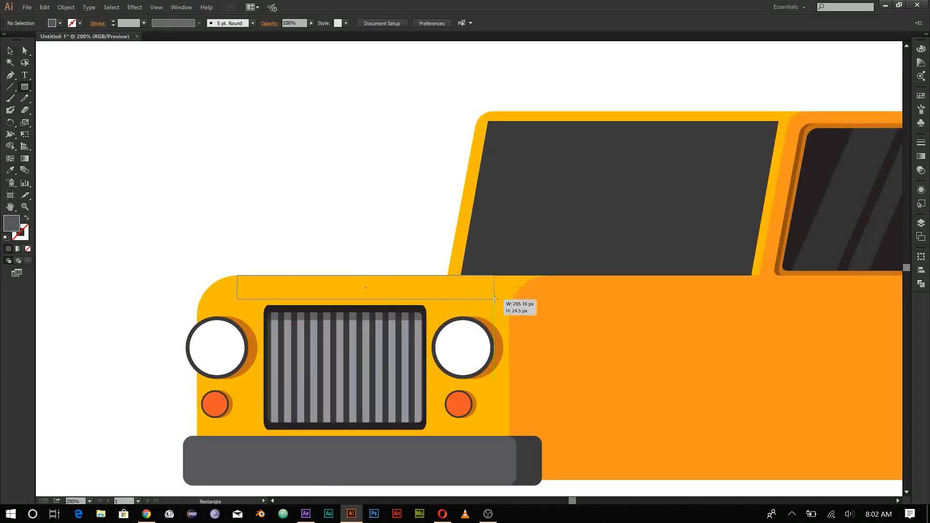
drag(494, 299, 494, 299)
key(i)
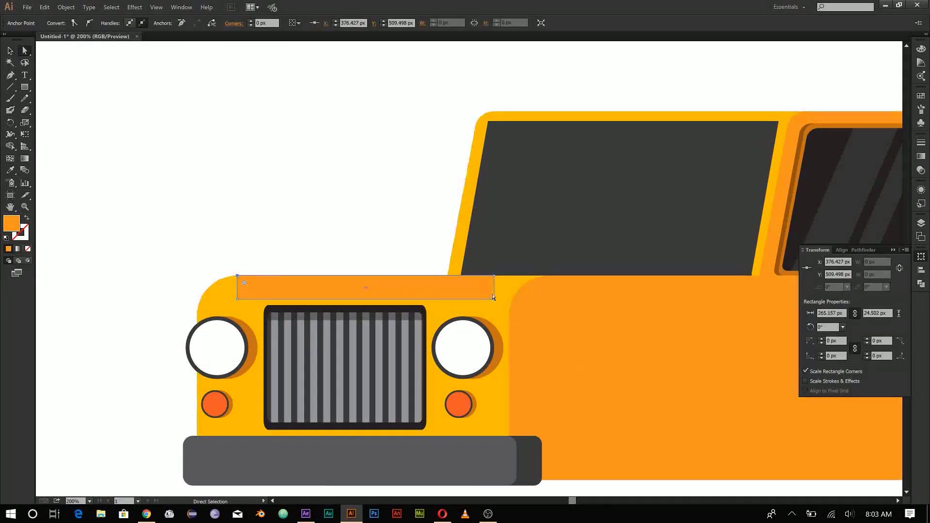
key(ctrl+shift+a)
Step: Merge the orange hood strip pieces into one shape
click(601, 293)
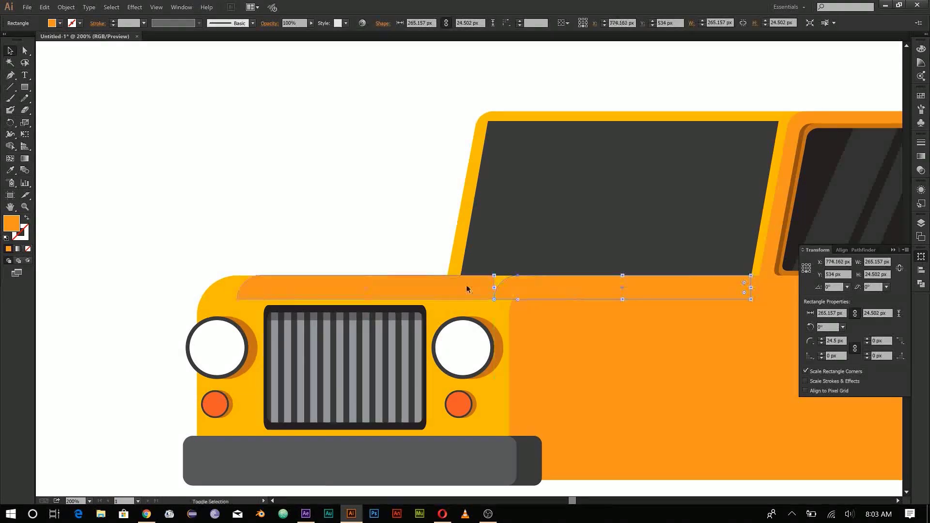
click(499, 282)
key(v)
click(378, 284)
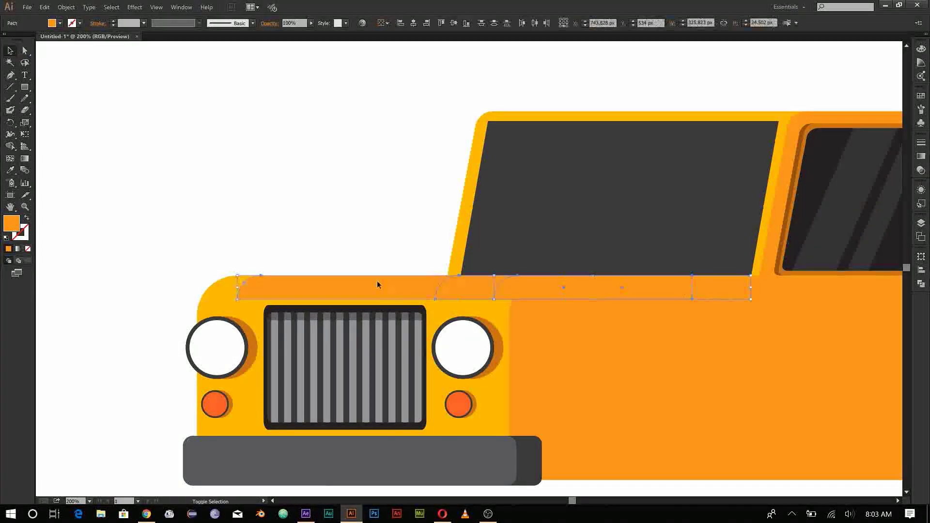
scroll(289, 176, down, 1)
scroll(490, 384, down, 2)
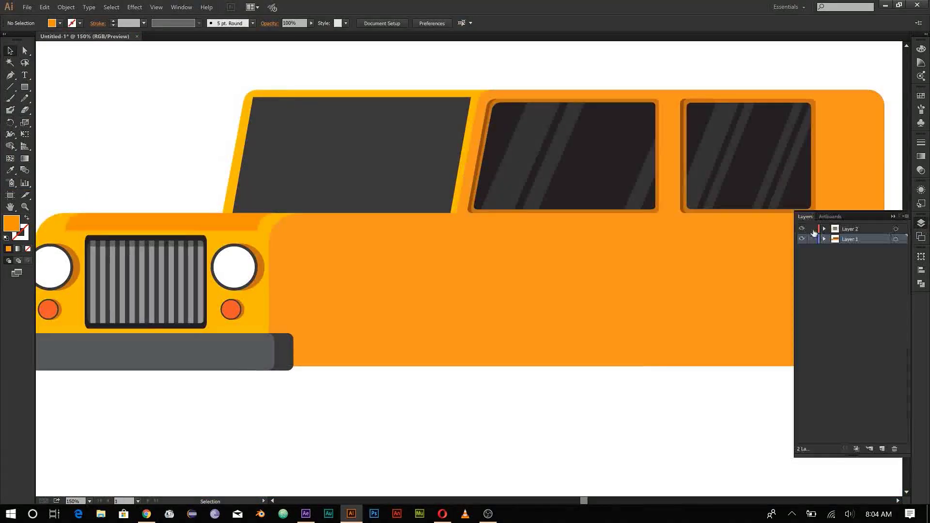
Step: Restack the dark tyre pieces and draw a light grey hub inside the front wheel
drag(25, 87, 46, 95)
scroll(466, 242, down, 5)
drag(316, 233, 393, 332)
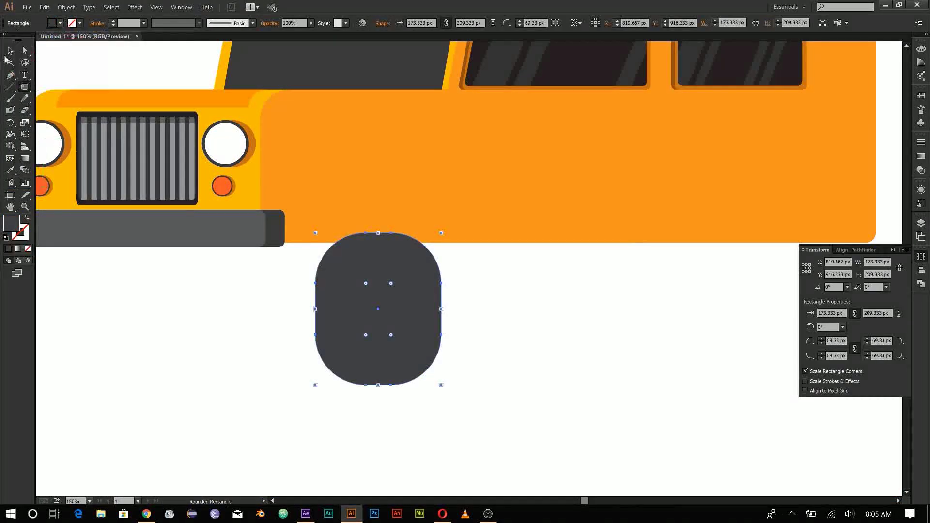
right_click(281, 342)
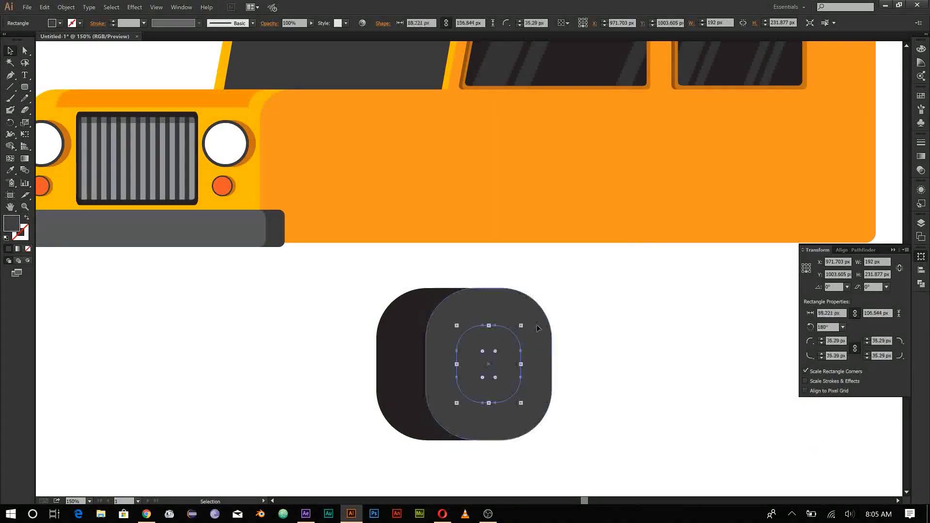
key(ctrl+shift+bracketright)
key(ctrl+shift+a)
drag(465, 337, 510, 392)
key(ctrl+shift+a)
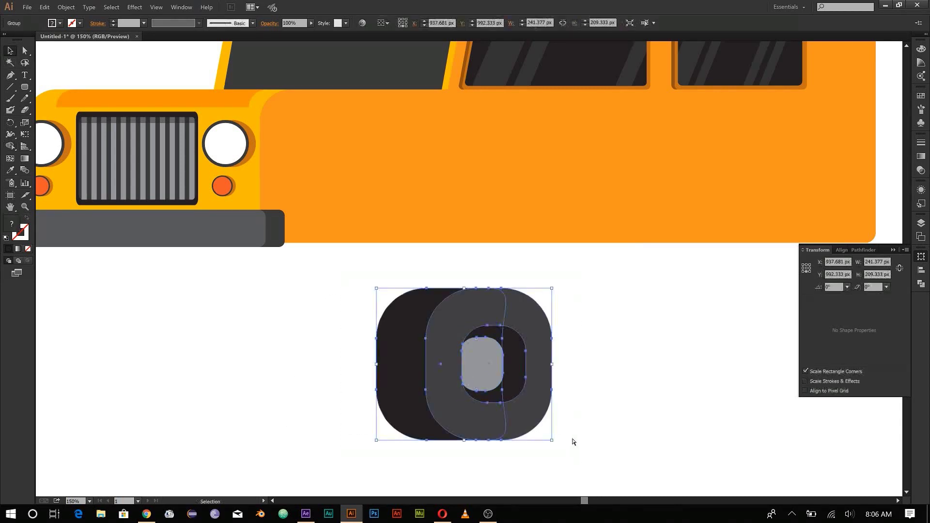
Step: Duplicate the wheel outline as a backing shape and seat the wheel over it under the body
key(ctrl+minus)
drag(469, 278, 469, 279)
key(ctrl+plus)
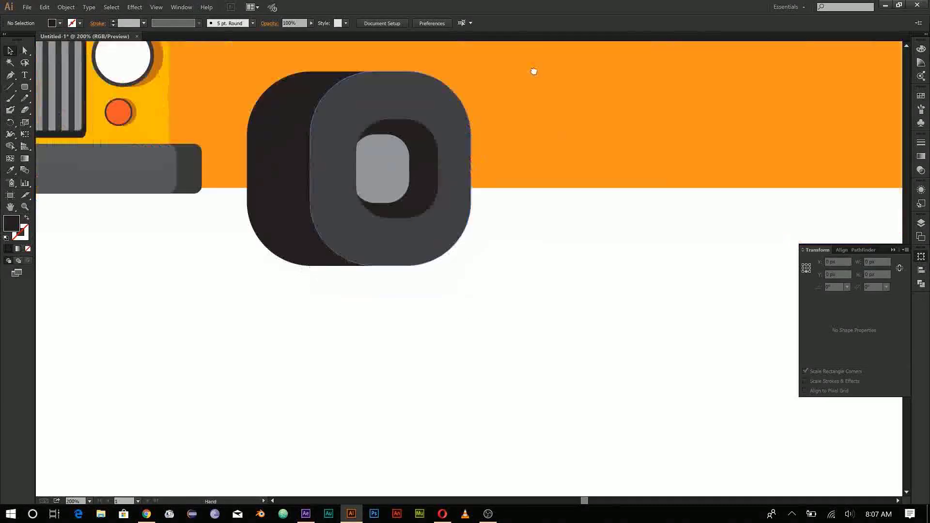
drag(320, 232, 669, 349)
drag(183, 114, 443, 345)
drag(599, 286, 243, 227)
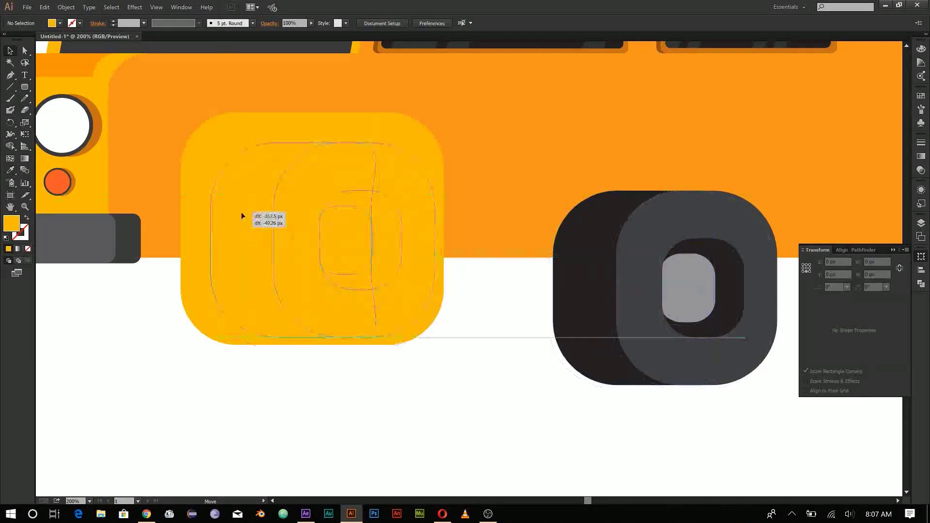
key(ctrl+minus)
key(ctrl+shift+a)
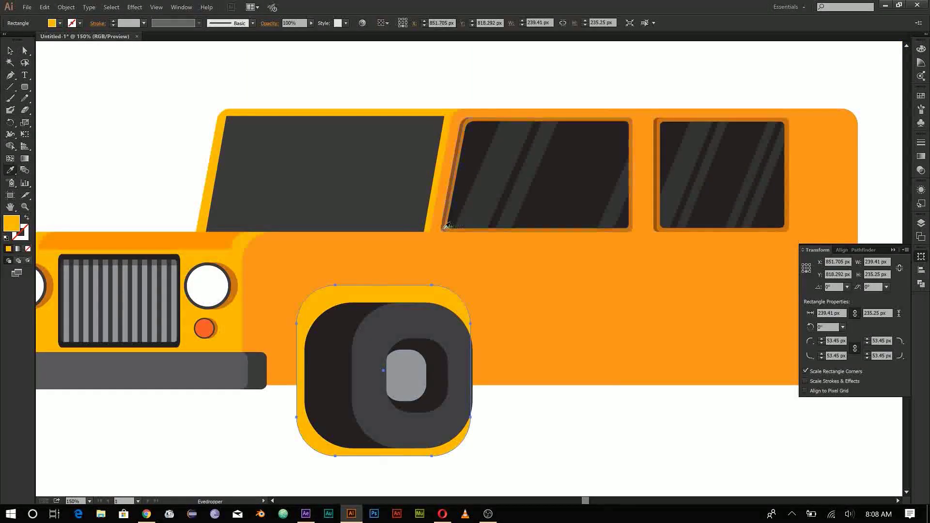
Step: Make the backing brown, narrow it, shift it slightly left, and select the whole wheel group
click(446, 226)
key(v)
drag(297, 371, 320, 370)
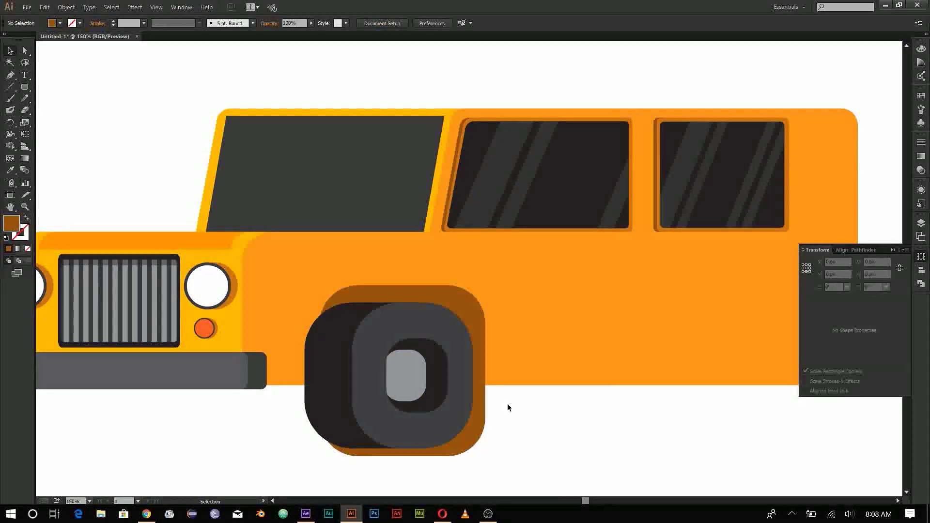
drag(471, 371, 454, 371)
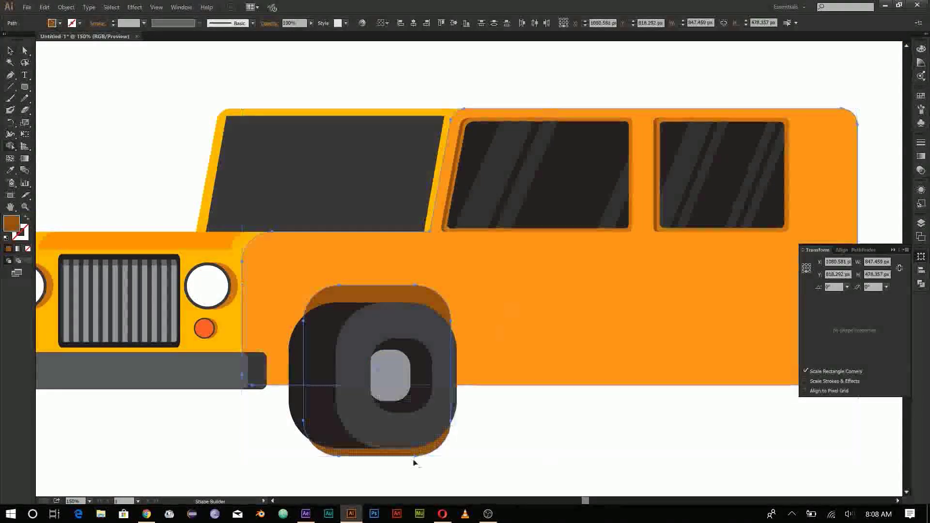
click(388, 422)
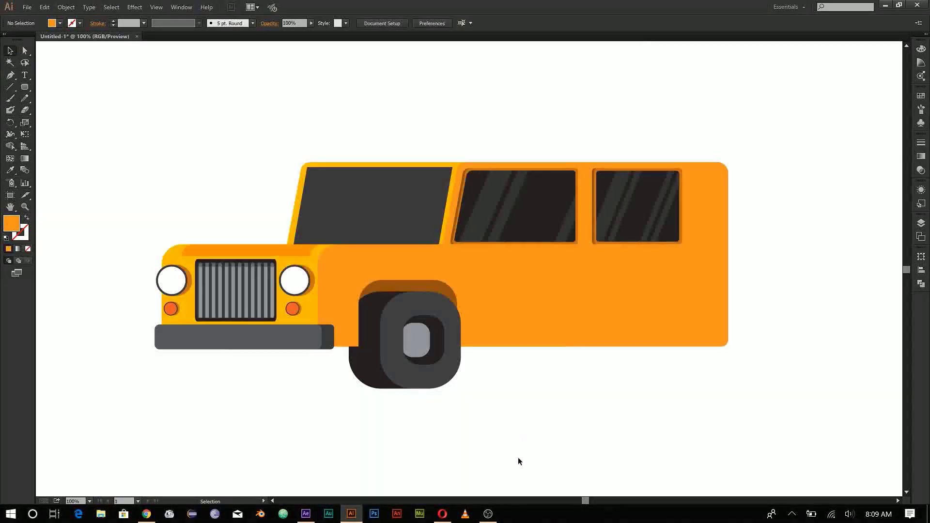
shift+click(368, 294)
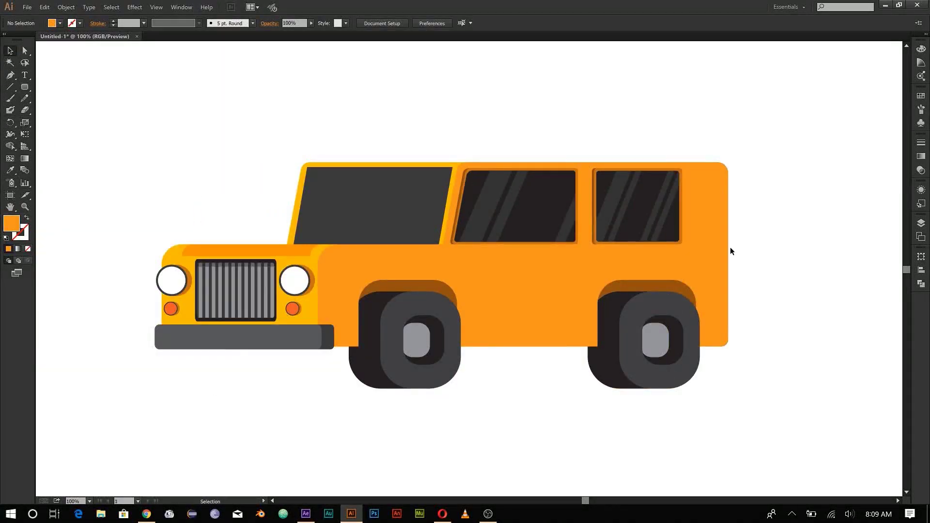
Step: Alt-drag a wheel copy under the front bumper, then zoom out to review the artboard
alt+drag(418, 357, 251, 358)
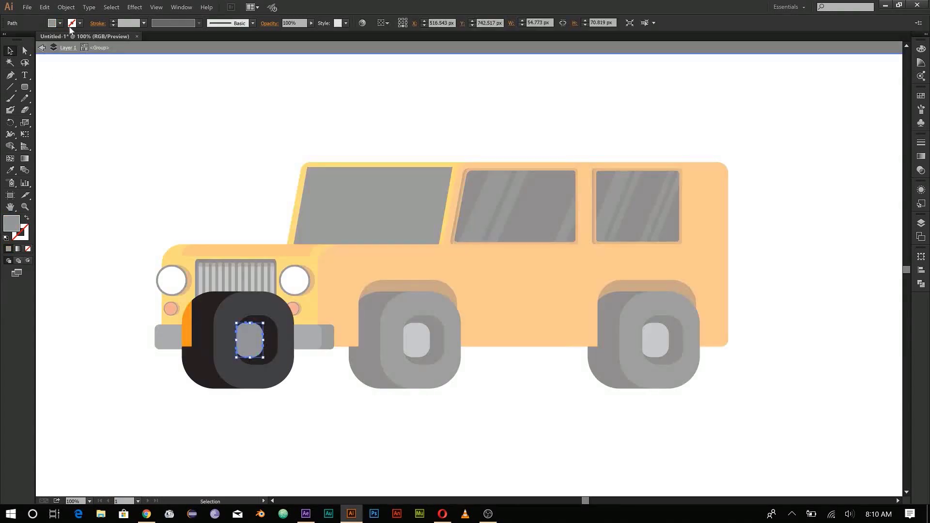
click(359, 437)
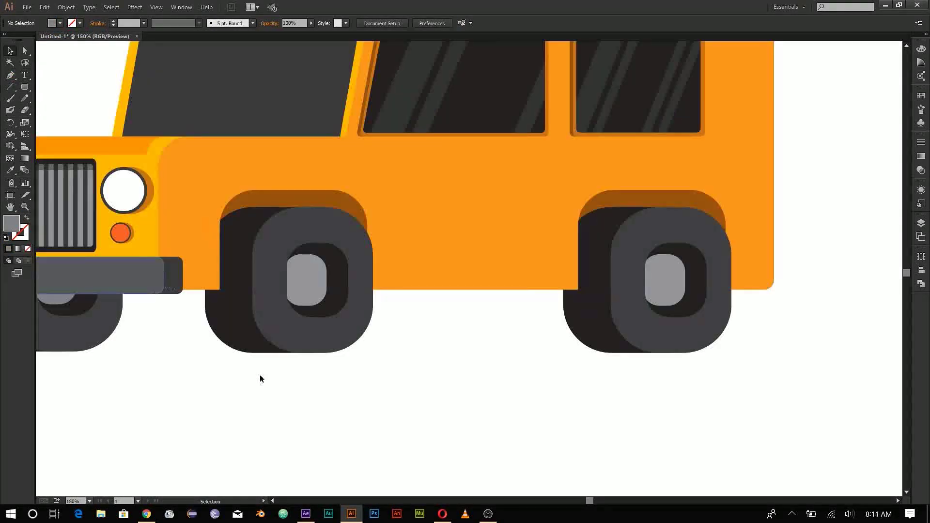
click(253, 327)
key(ctrl+minus)
key(ctrl+minus)
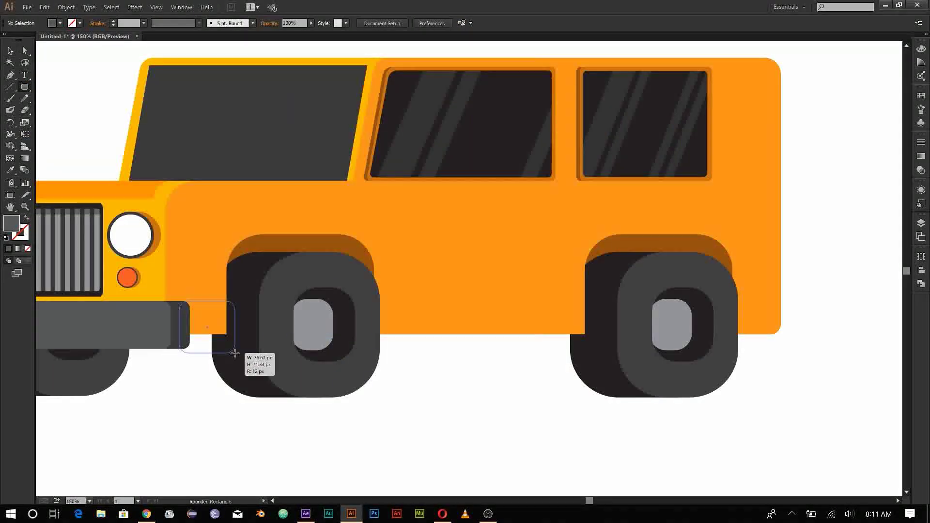
Step: Send the brown step piece behind the wheel and stretch it between the wheels
click(203, 329)
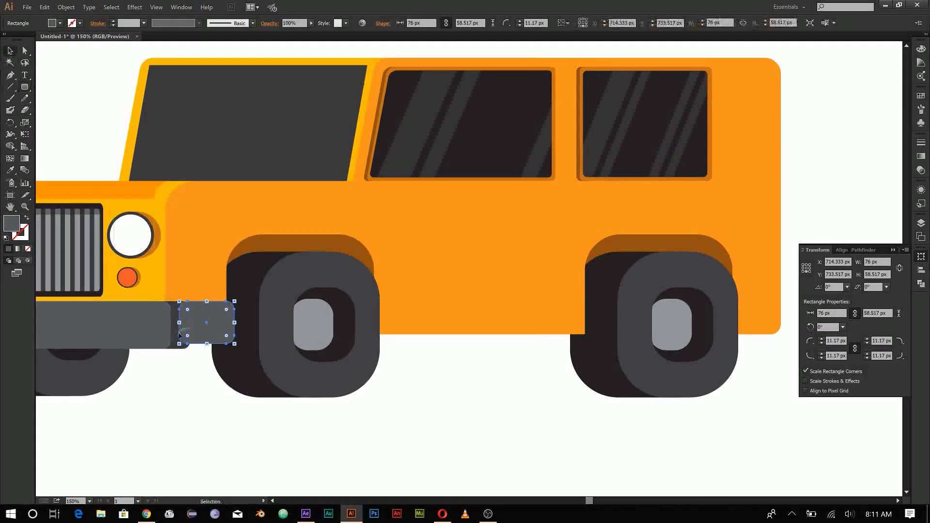
right_click(184, 335)
click(242, 339)
key(ctrl+1)
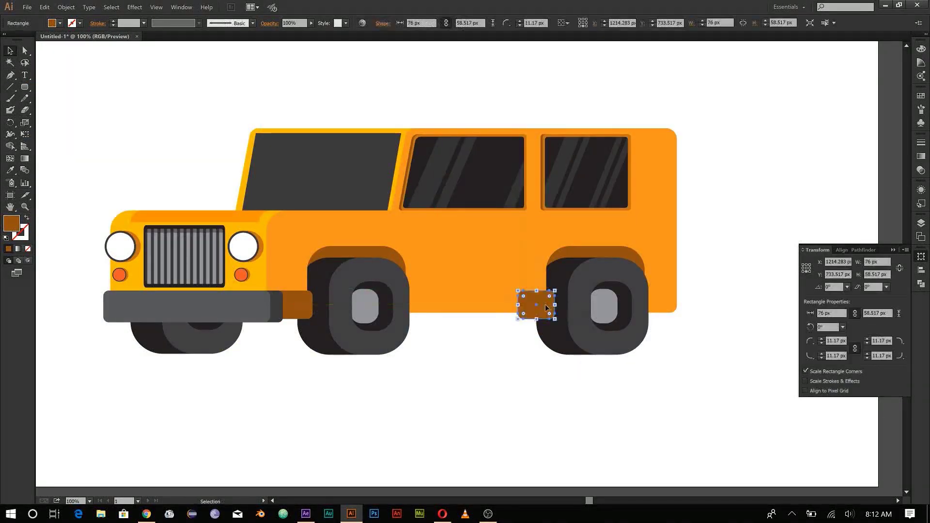
drag(518, 305, 407, 299)
key(ctrl+plus)
key(ctrl+minus)
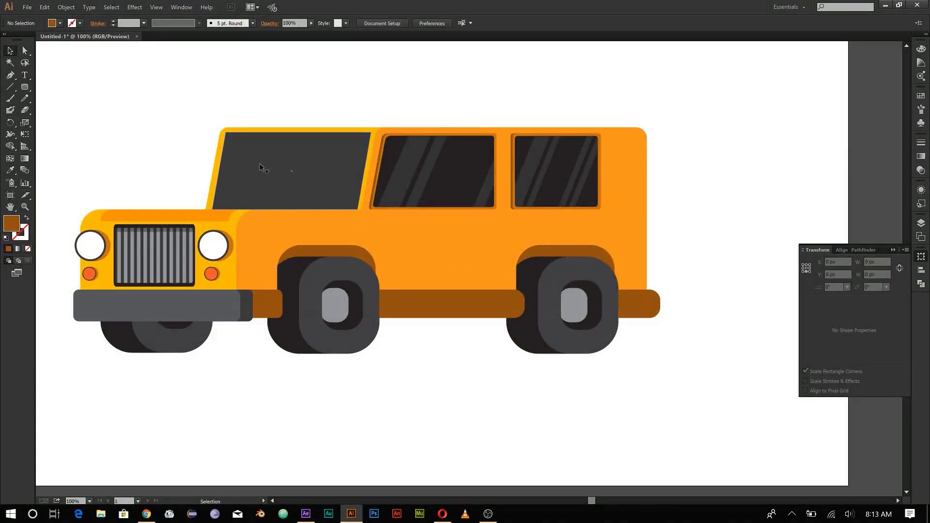
Step: Select the rear bumper block and Alt-drag a thin slat upward to stack rear vents
scroll(555, 329, up, 3)
click(426, 256)
scroll(630, 315, down, 2)
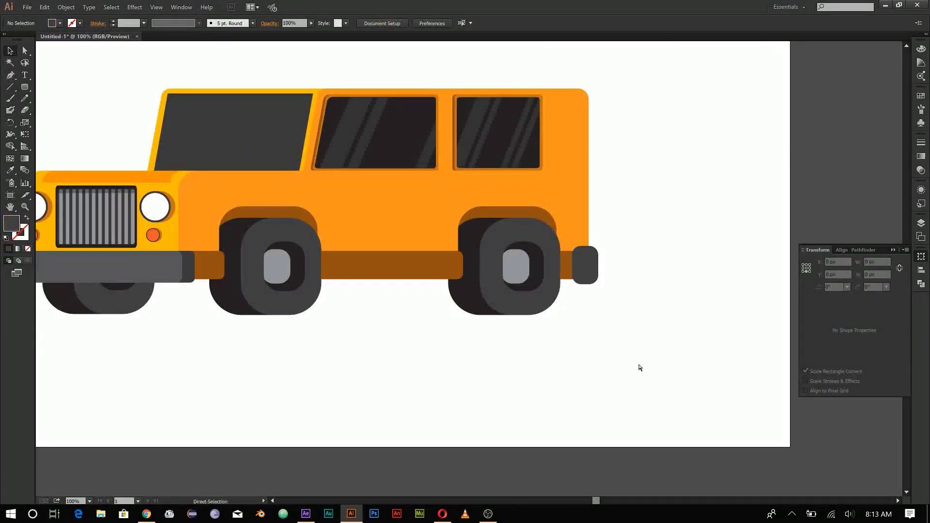
scroll(538, 175, up, 4)
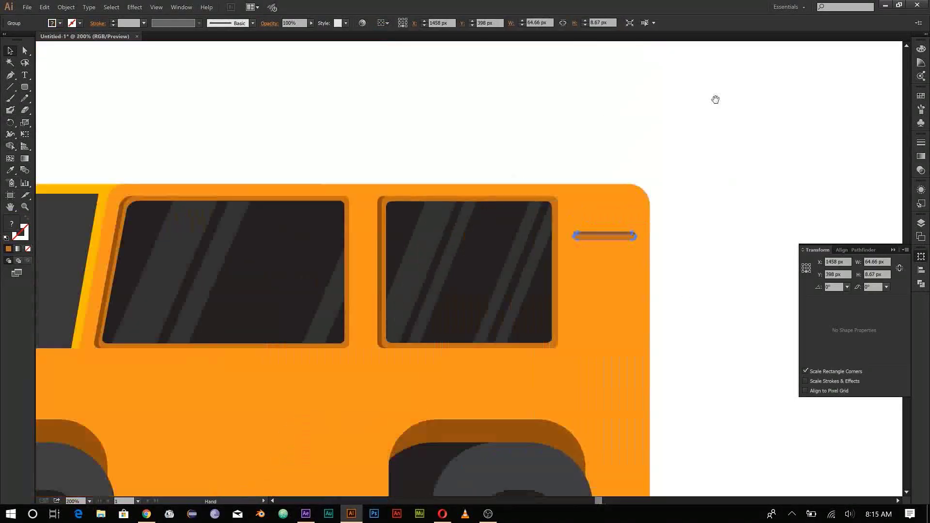
drag(659, 178, 659, 159)
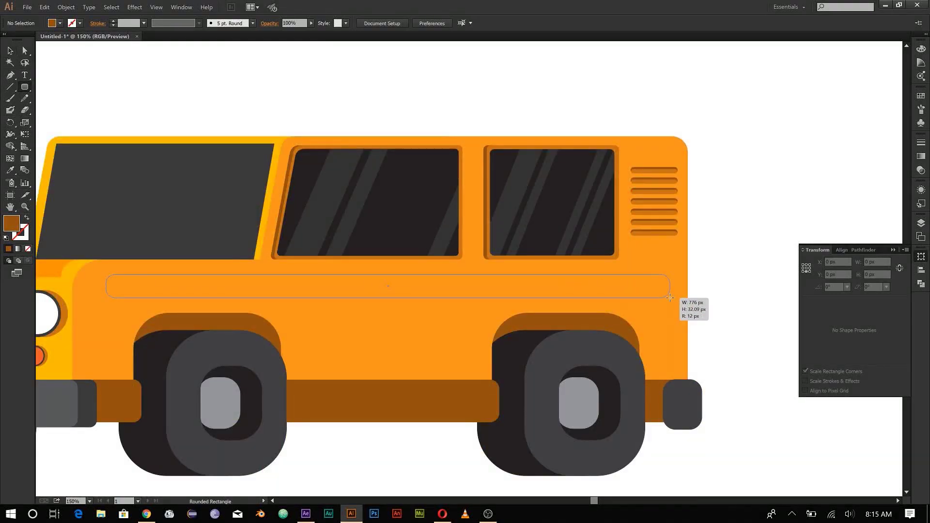
Step: Draw a long orange rounded crease strip along the body side
drag(670, 298, 670, 298)
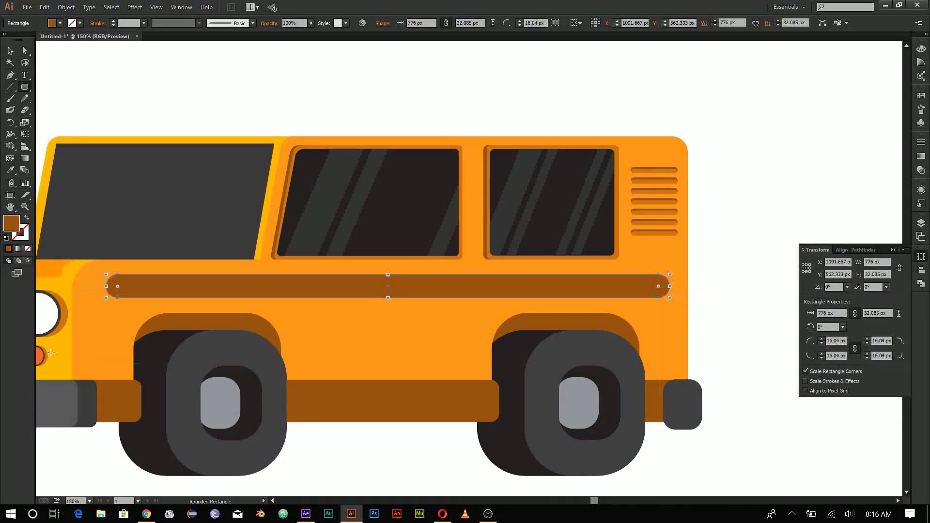
double_click(11, 223)
click(245, 42)
key(v)
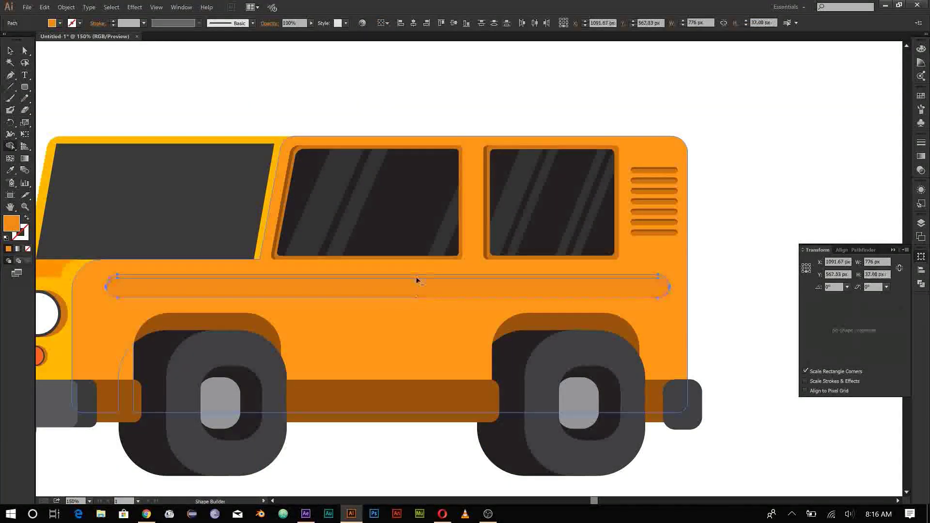
click(315, 120)
key(ctrl+0)
scroll(477, 150, up, 3)
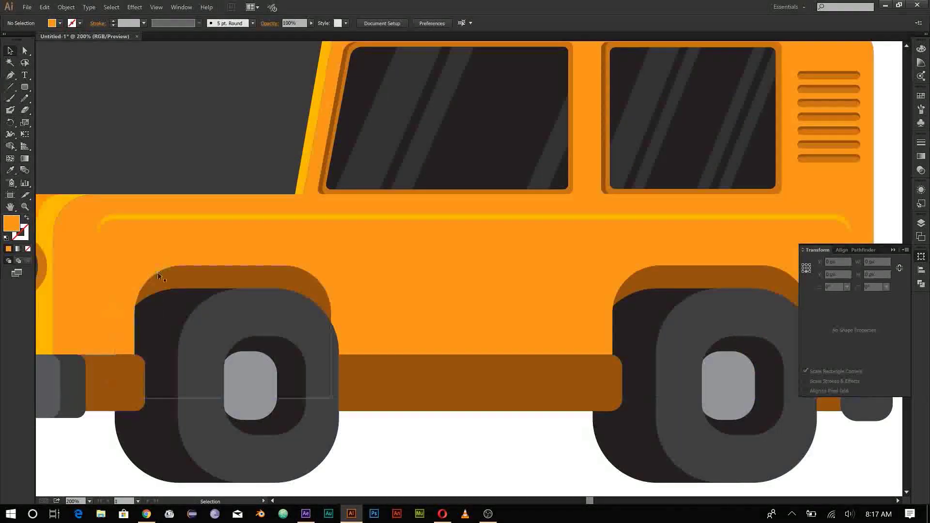
Step: Draw a rounded yellow arch highlight over the front wheel
drag(348, 425, 348, 425)
key(v)
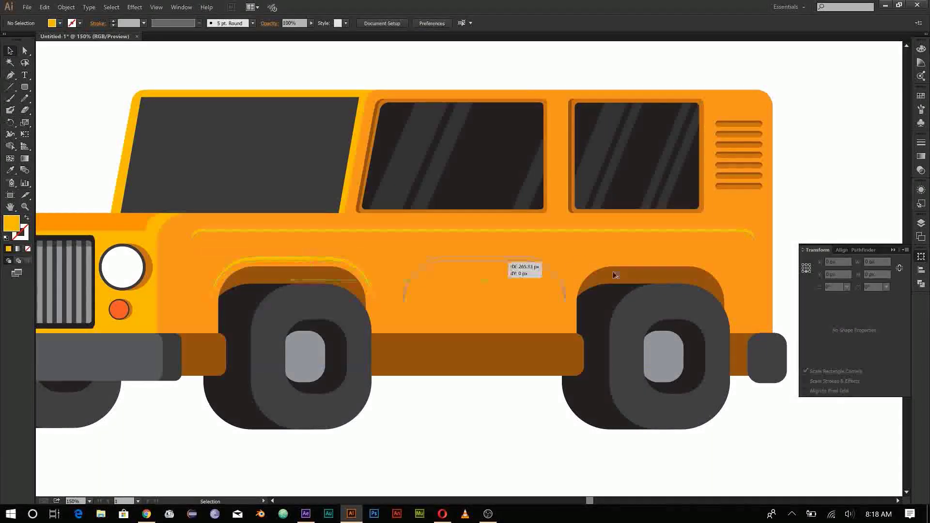
key(ctrl+equal)
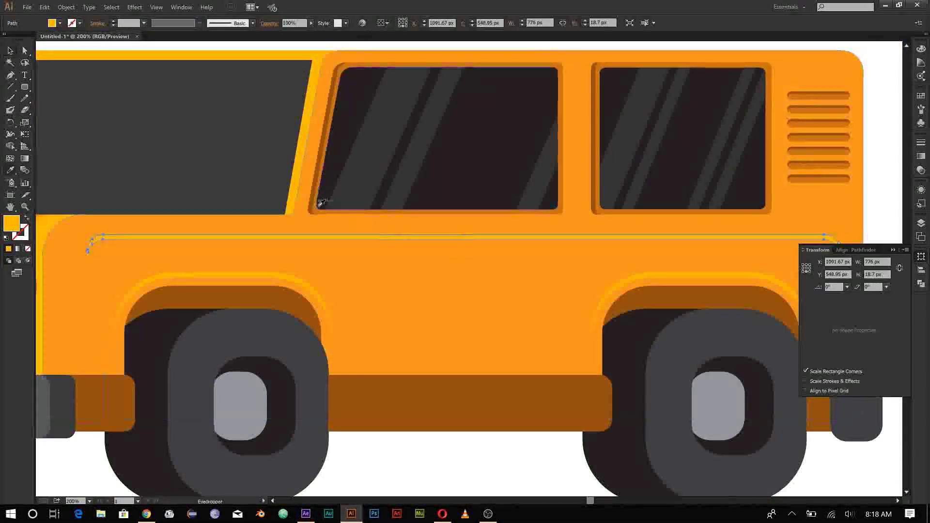
key(ctrl+minus)
key(ctrl+equal)
key(ctrl+minus)
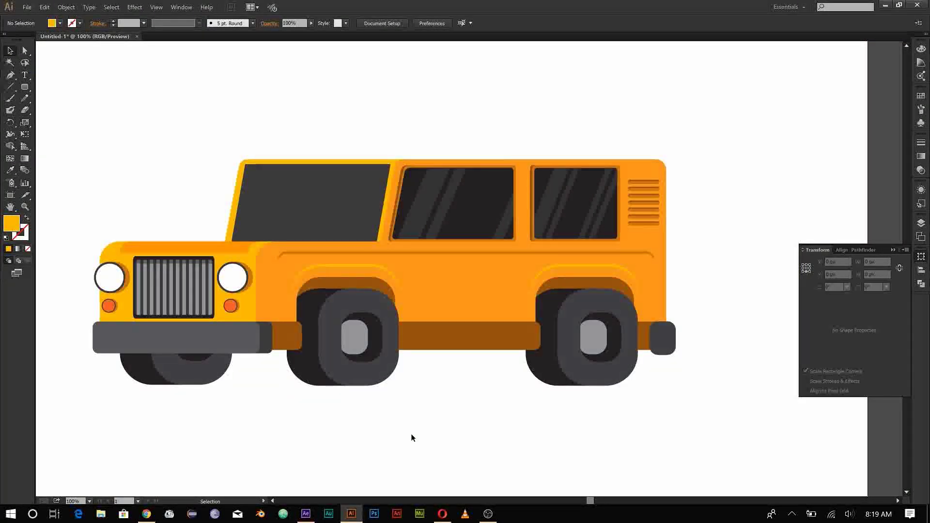
Step: Merge the hood strip pieces into one shape with the Shape Builder
key(ctrl+equal)
click(247, 299)
key(shift+m)
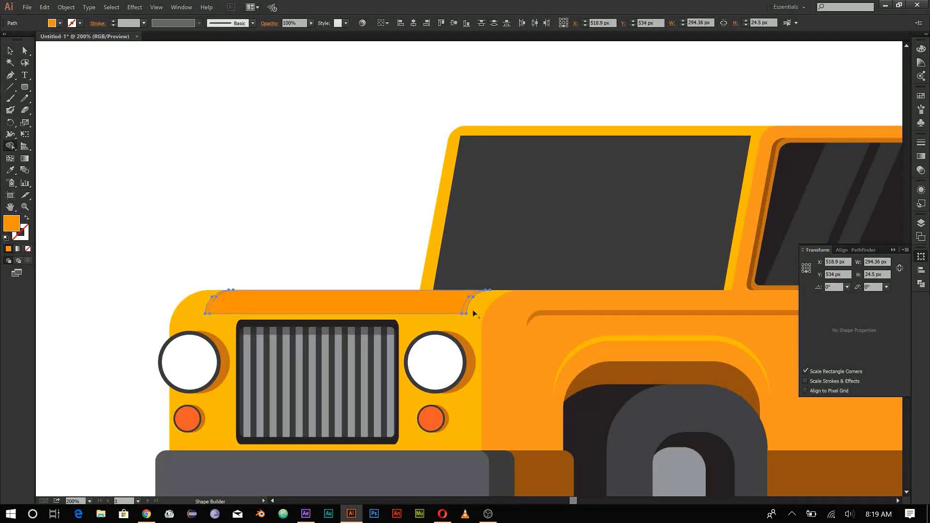
drag(216, 299, 480, 300)
key(ctrl+minus)
key(ctrl+minus)
Step: Recolour the hood strip darker orange with the Eyedropper
key(ctrl+equal)
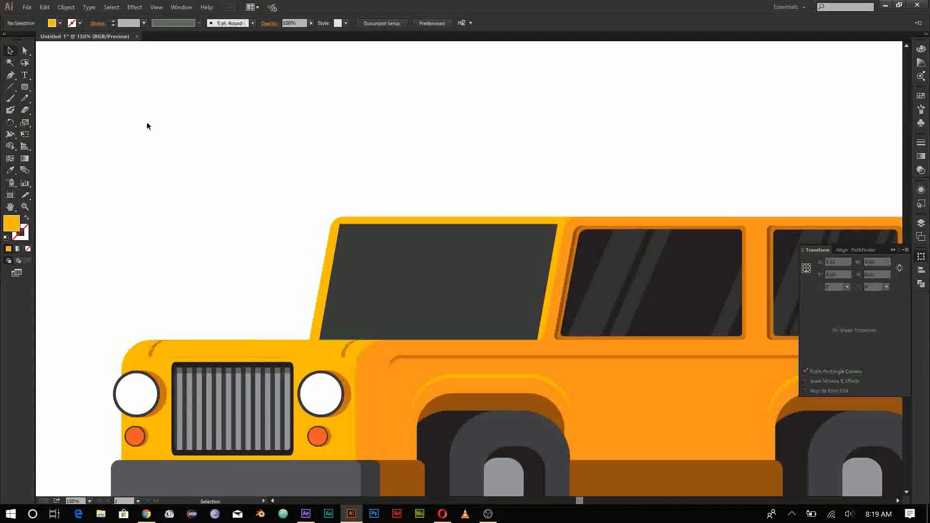
key(i)
click(347, 377)
key(v)
click(136, 113)
key(ctrl+minus)
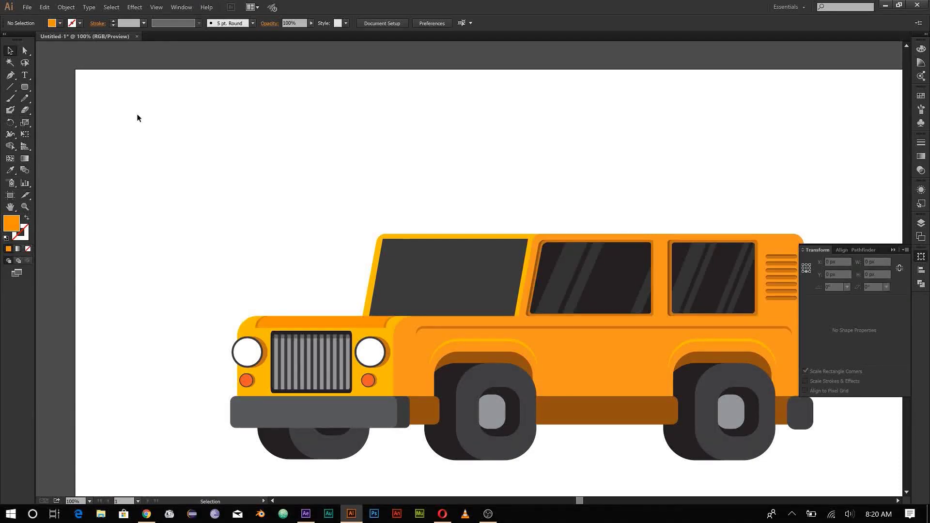
key(ctrl+equal)
key(ctrl+equal)
key(ctrl+equal)
key(ctrl+minus)
key(ctrl+minus)
key(ctrl+minus)
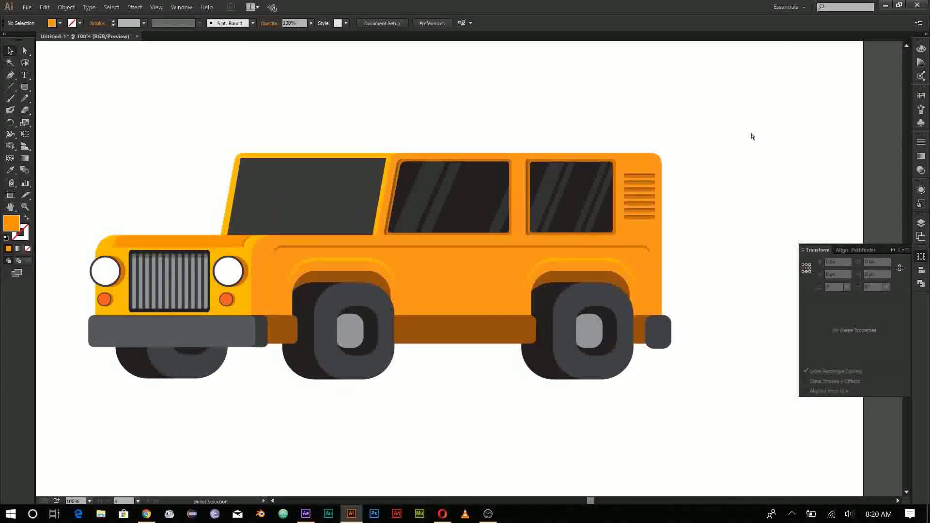
key(ctrl+equal)
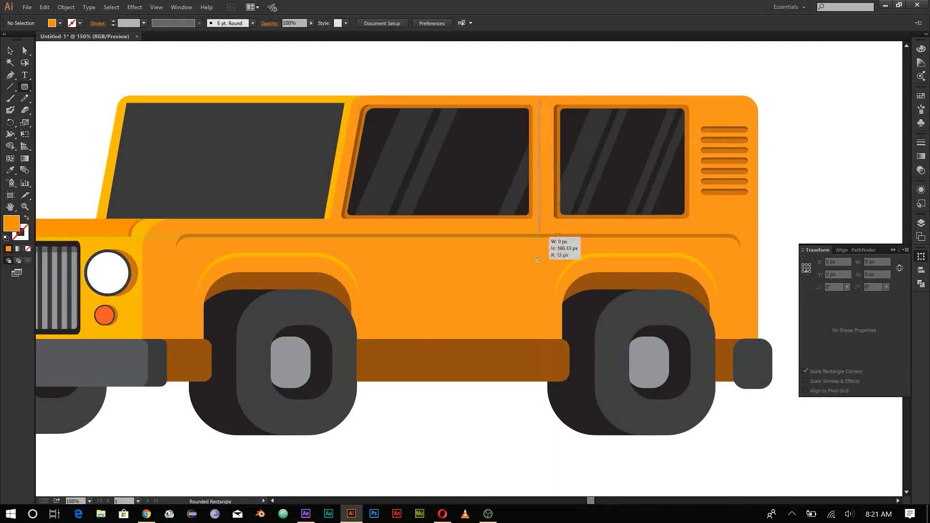
Step: Draw a thin vertical door seam down the jeep's side to the bumper
drag(537, 260, 539, 338)
key(v)
key(ctrl+equal)
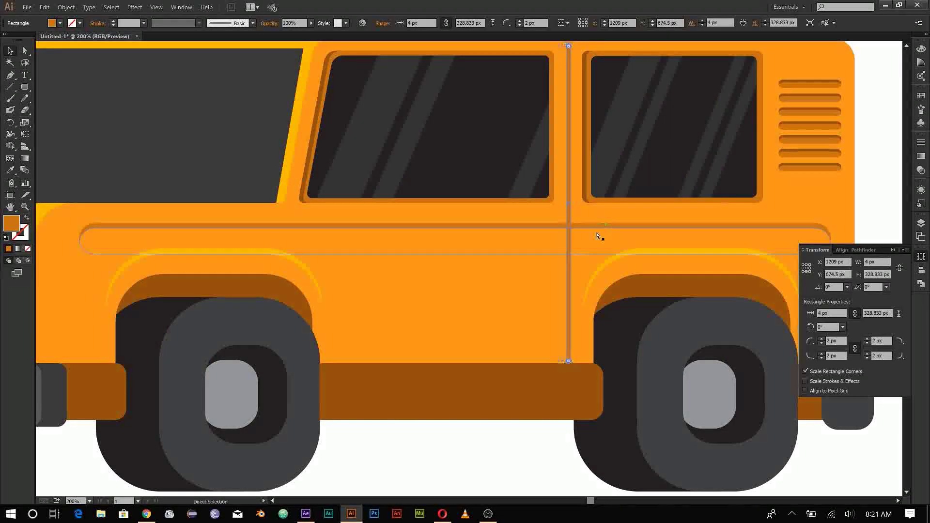
key(ctrl+minus)
click(658, 89)
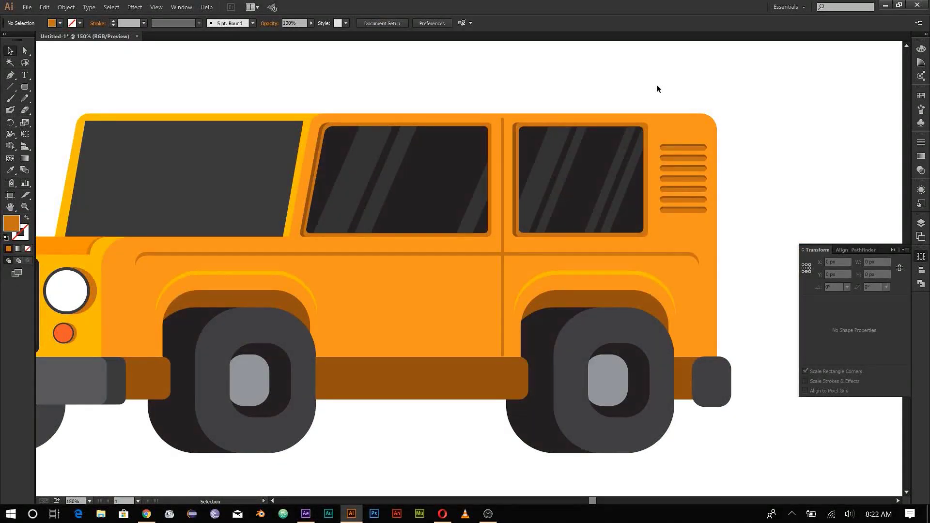
Step: Cut a gap in the horizontal crease line where the door seam crosses it
key(ctrl+equal)
click(514, 121)
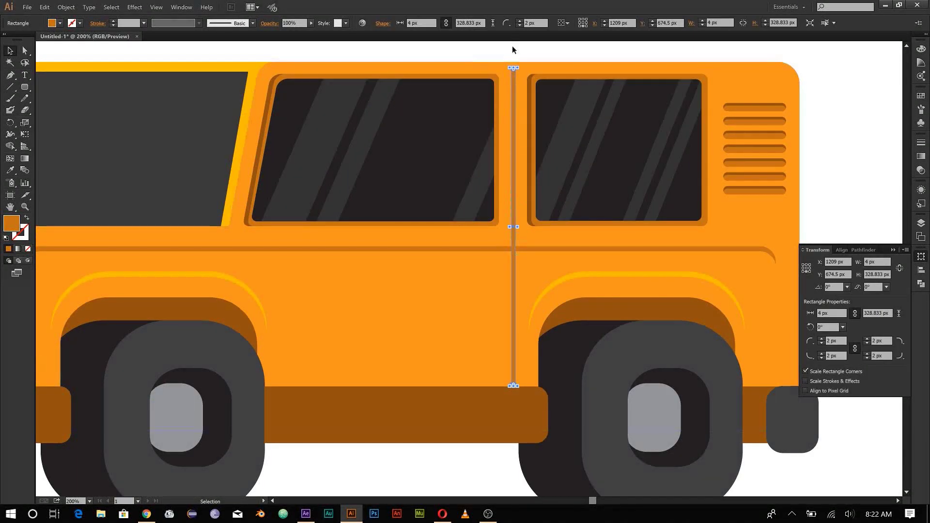
key(v)
shift+click(533, 249)
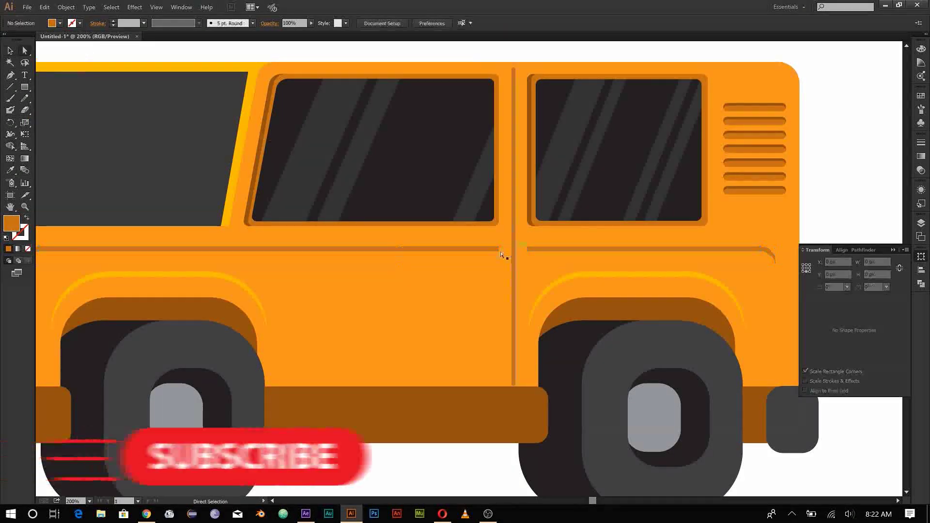
click(141, 61)
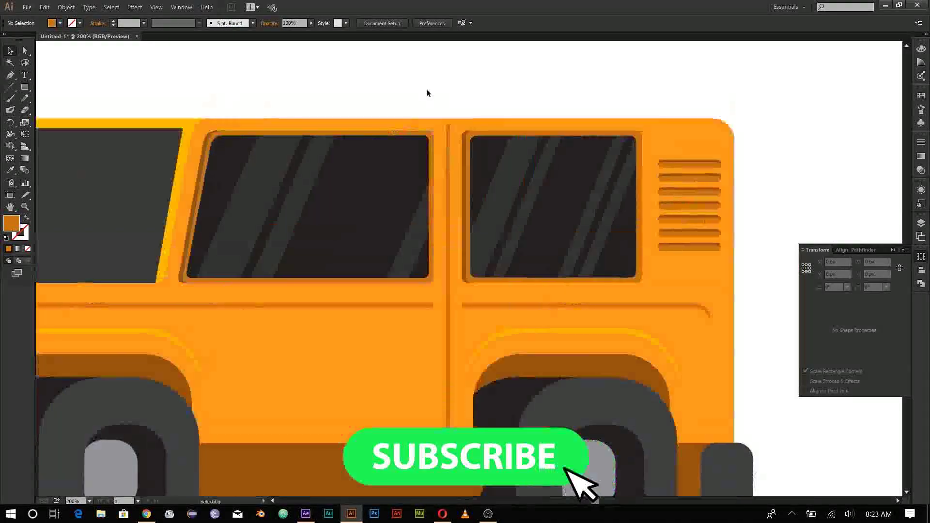
click(447, 90)
key(ctrl+equal)
scroll(447, 91, down, 3)
Step: Carve a thin arc with Shape Builder to form the handle and move it onto the front door
scroll(507, 145, down, 2)
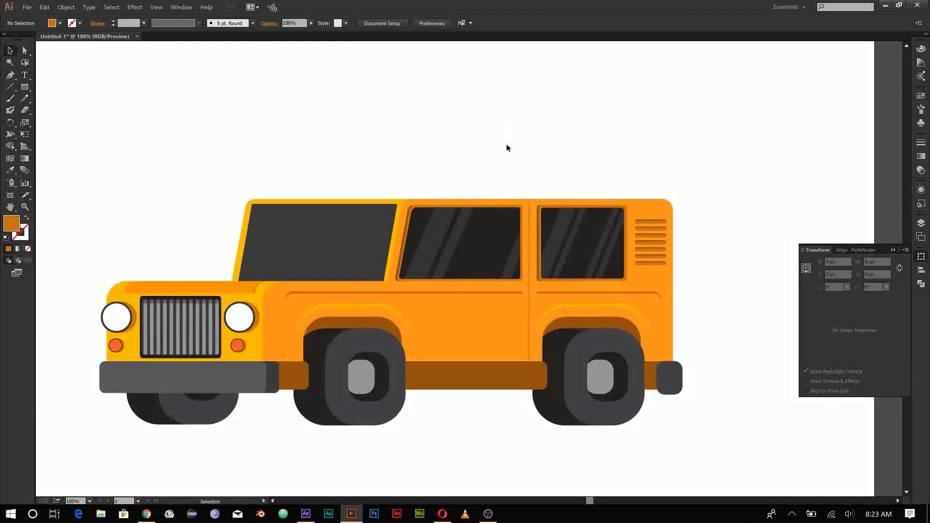
scroll(401, 326, up, 4)
key(ctrl+v)
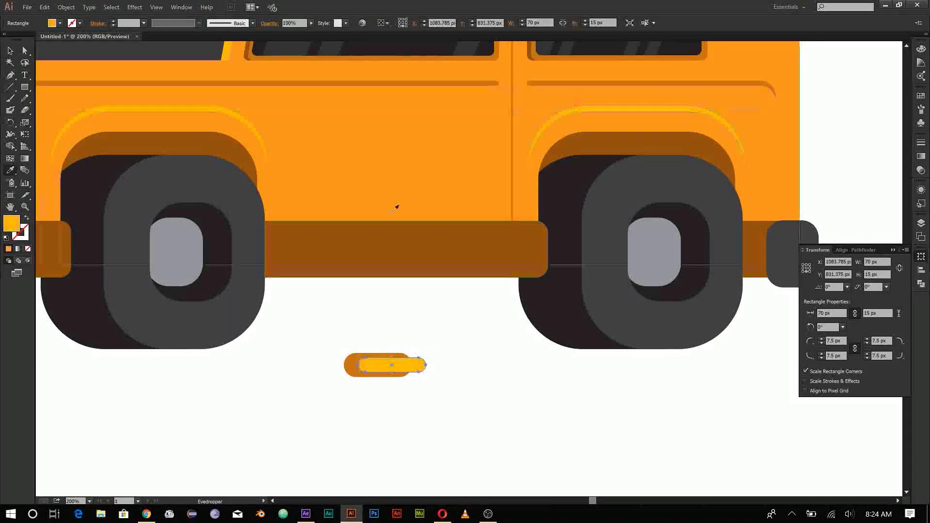
drag(383, 438, 383, 438)
key(shift+m)
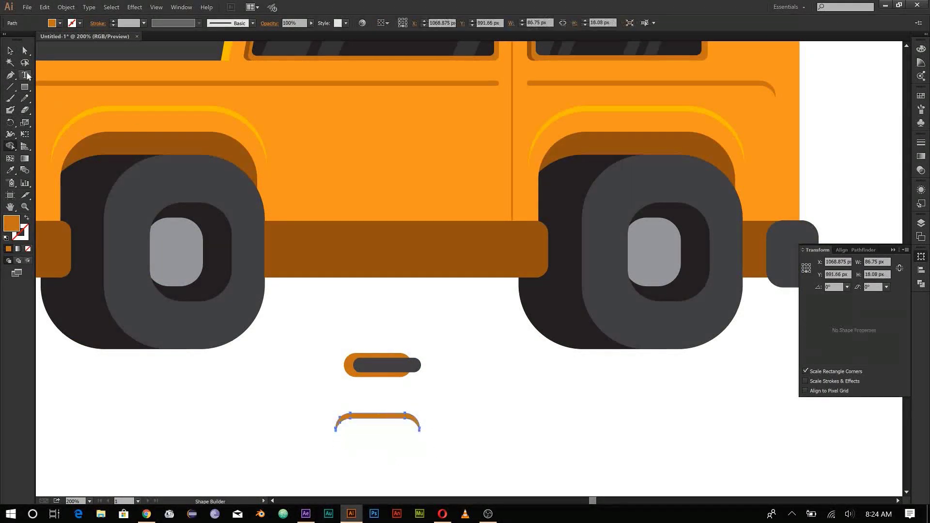
drag(402, 340, 484, 137)
scroll(480, 363, down, 3)
scroll(407, 270, up, 4)
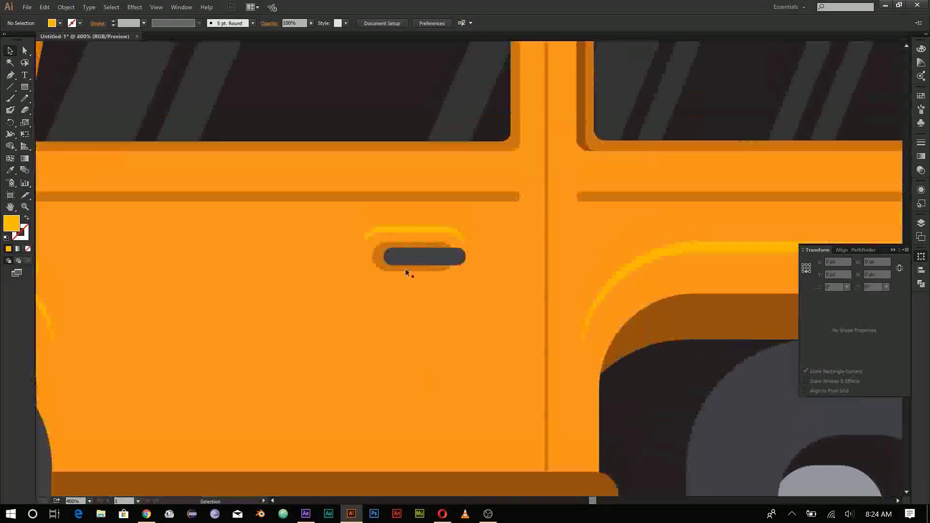
double_click(409, 229)
scroll(446, 438, down, 3)
scroll(349, 174, up, 3)
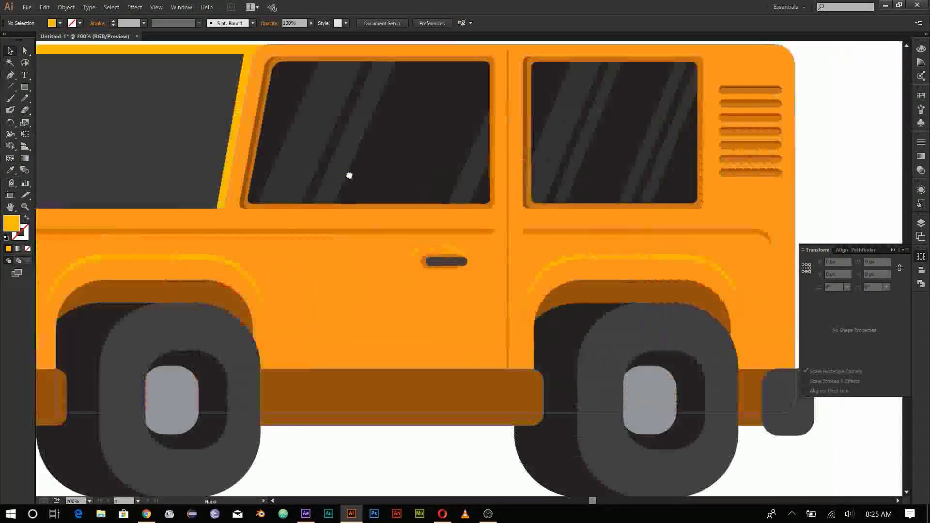
scroll(401, 356, down, 2)
Step: Reduce the side step's corner rounding and copy a dark stripe along it toward the front bumper
click(400, 353)
drag(524, 324, 527, 321)
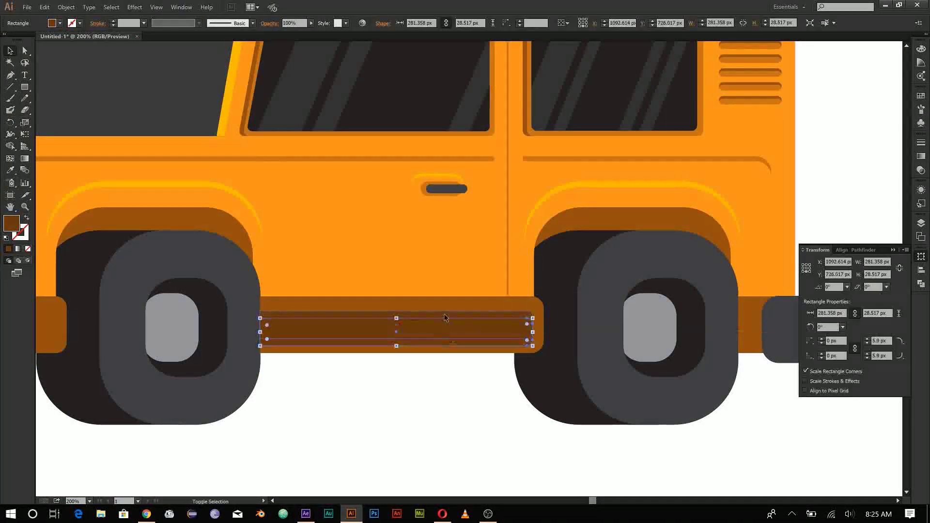
scroll(365, 447, down, 3)
scroll(442, 388, up, 3)
scroll(587, 333, left, 3)
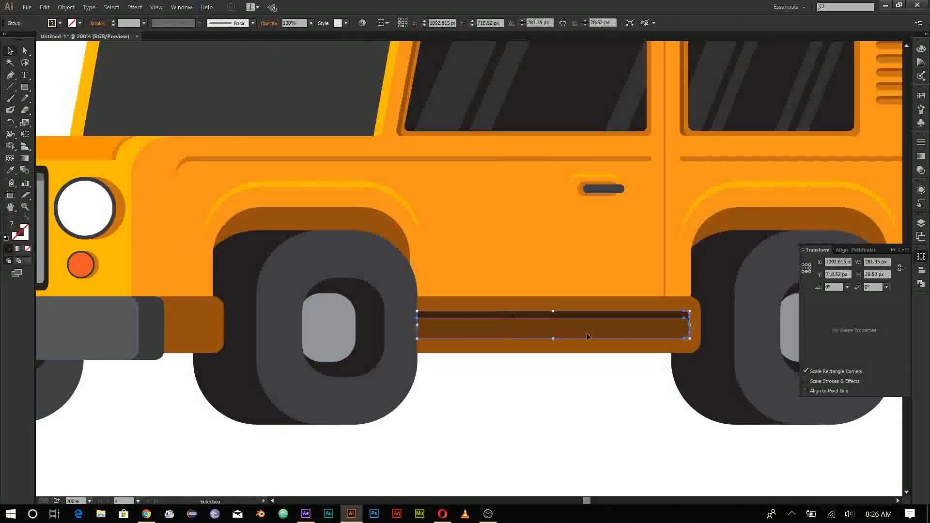
drag(586, 333, 187, 310)
scroll(168, 349, down, 3)
key(v)
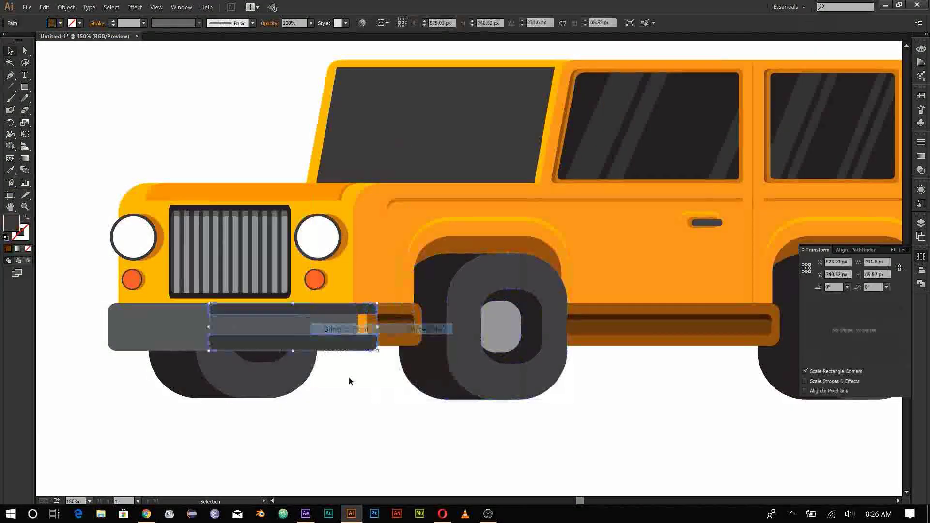
scroll(349, 339, up, 4)
scroll(339, 315, down, 3)
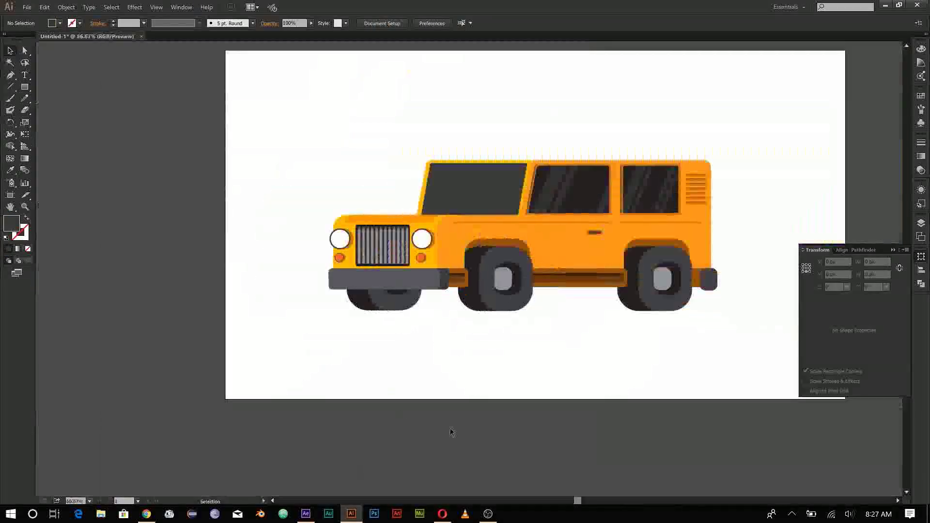
scroll(600, 209, up, 4)
Step: Recolour the inset stripe with the Eyedropper and exit the isolated group
key(i)
click(600, 209)
scroll(601, 209, down, 3)
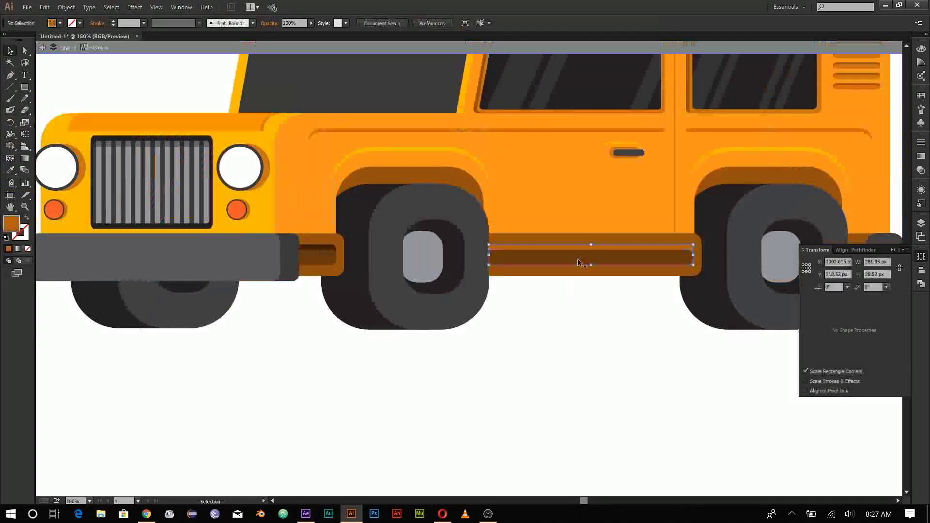
key(v)
scroll(192, 334, up, 2)
key(Escape)
key(v)
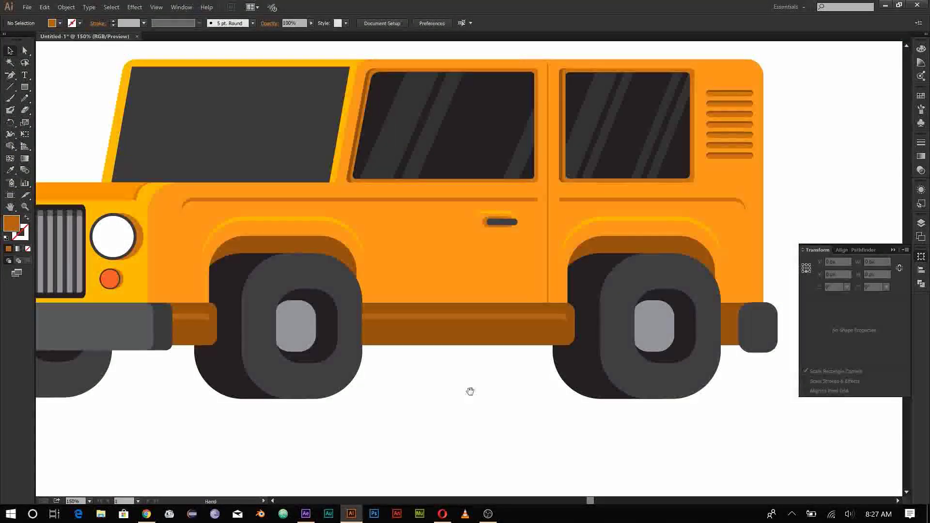
scroll(423, 399, down, 3)
scroll(424, 399, up, 4)
Step: Position copies of the grey rounded bumper piece at the bumper end
drag(186, 309, 439, 309)
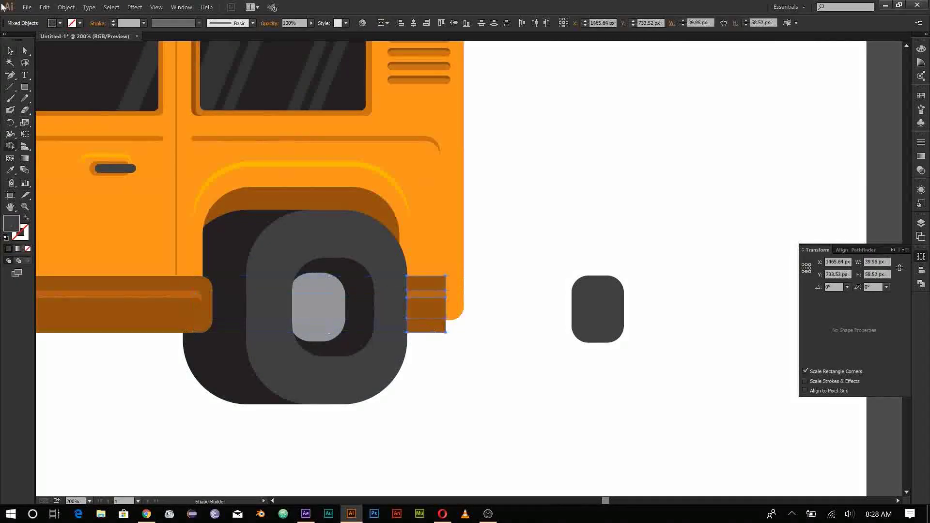
drag(598, 309, 458, 309)
right_click(252, 179)
click(610, 323)
scroll(611, 322, down, 4)
scroll(243, 338, up, 3)
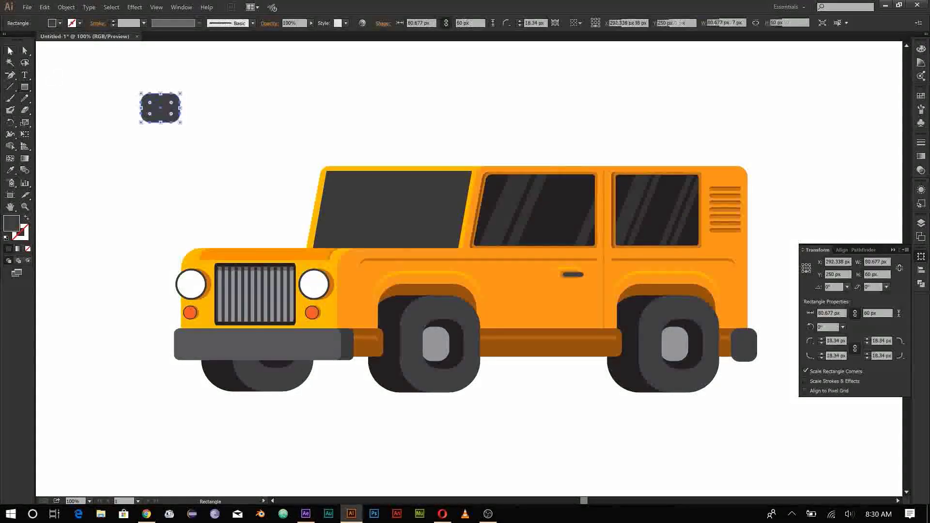
Step: Shape a small mirror, give it the yellow body colour, and place it beside the windshield
drag(241, 107, 268, 118)
click(332, 306)
scroll(465, 112, up, 2)
key(v)
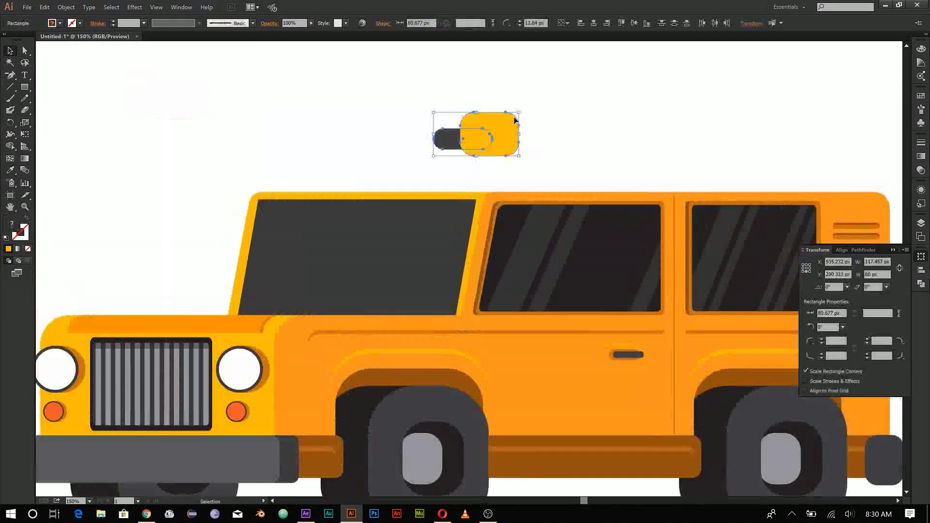
click(513, 147)
mouse_move(485, 134)
mouse_down()
mouse_move(507, 320)
mouse_move(301, 297)
mouse_up()
Step: Add a reflected copy of the mirror and give it an orange fill
scroll(507, 153, down, 3)
scroll(504, 311, up, 3)
scroll(469, 145, down, 2)
key(o)
key(Return)
key(Return)
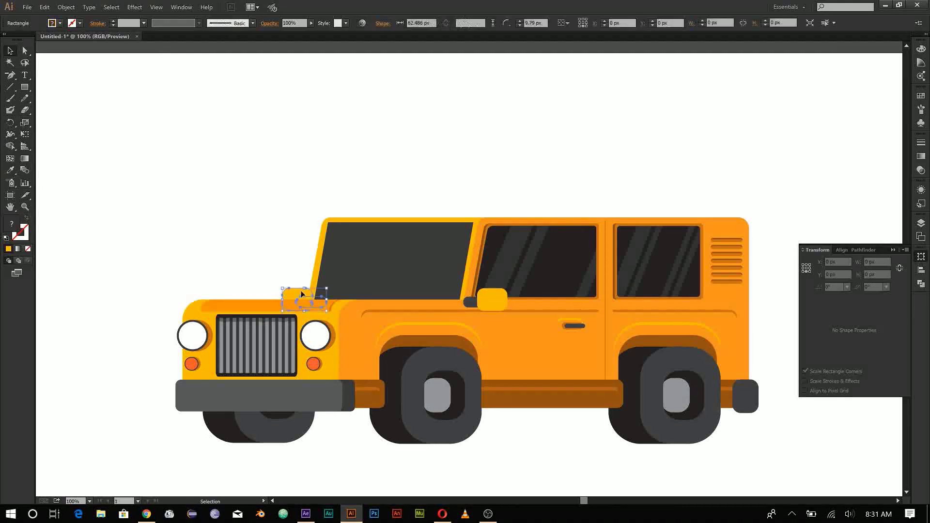
double_click(12, 223)
click(243, 37)
click(158, 109)
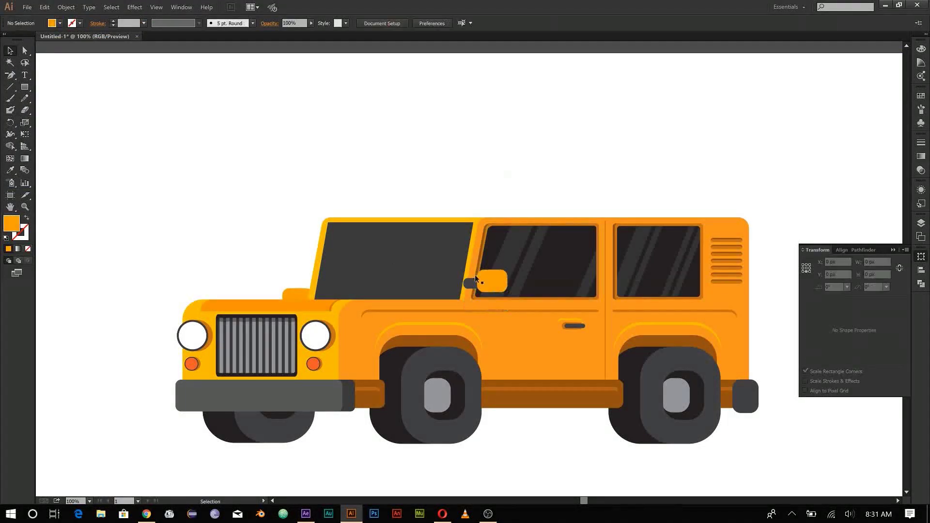
Step: Draw a tall bar over the windshield, slant it diagonally, and duplicate it into several stripes
scroll(303, 209, down, 2)
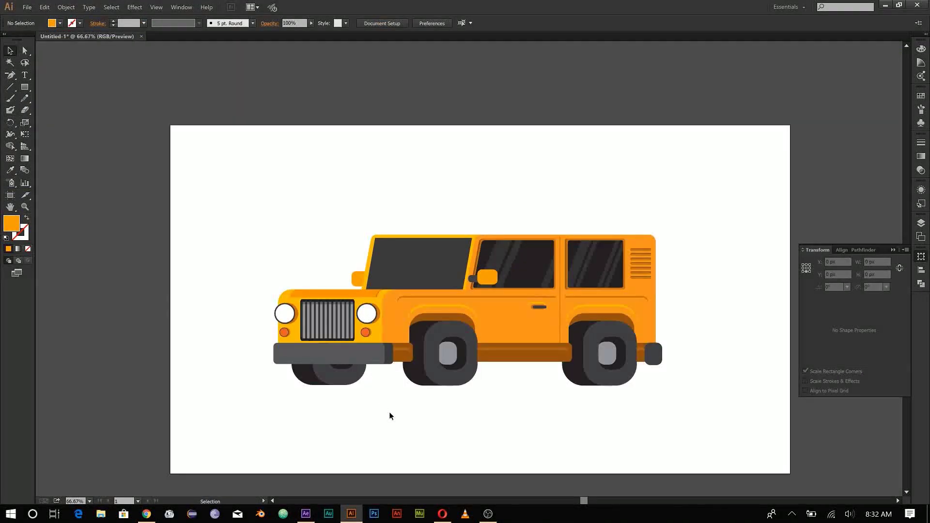
scroll(480, 281, up, 4)
key(m)
drag(203, 70, 246, 423)
scroll(250, 66, up, 3)
drag(248, 186, 315, 114)
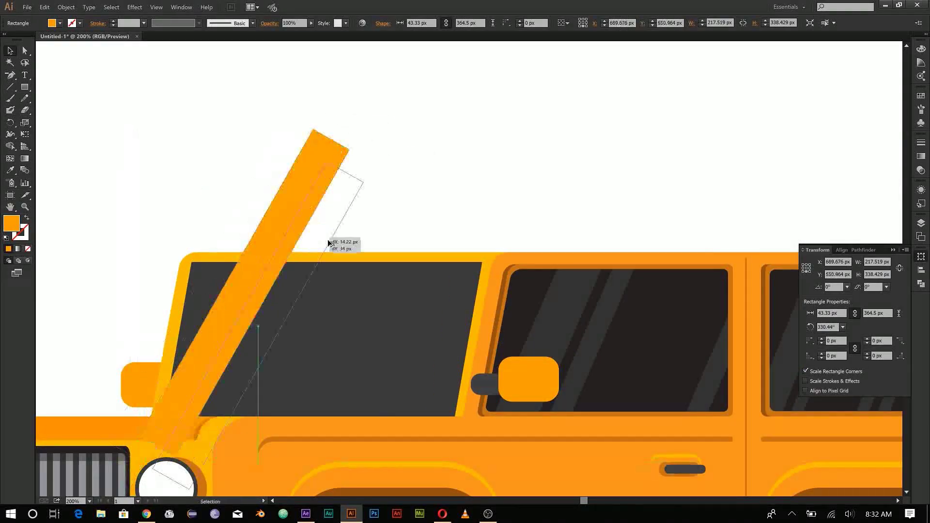
mouse_move(291, 243)
alt+mouse_down()
mouse_move(332, 286)
mouse_move(425, 324)
alt+mouse_up()
key(ctrl+shift+a)
Step: Clip the stripes to the windshield shape and recolour them with the window grey
click(365, 357)
key(ctrl+7)
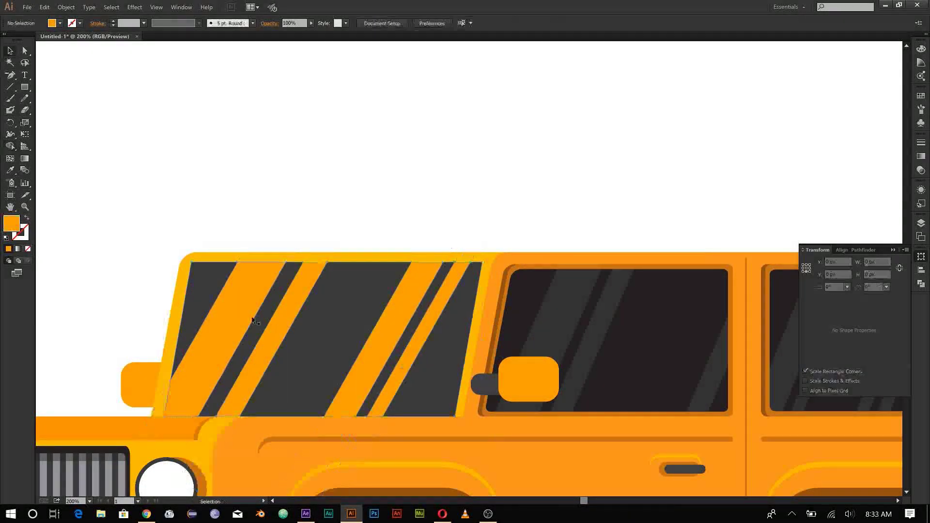
key(i)
click(582, 339)
click(10, 51)
scroll(426, 158, down, 3)
Step: Inside the roof-rack lamp group, move a rounded rectangle onto the right lamp
scroll(426, 158, up, 3)
click(922, 223)
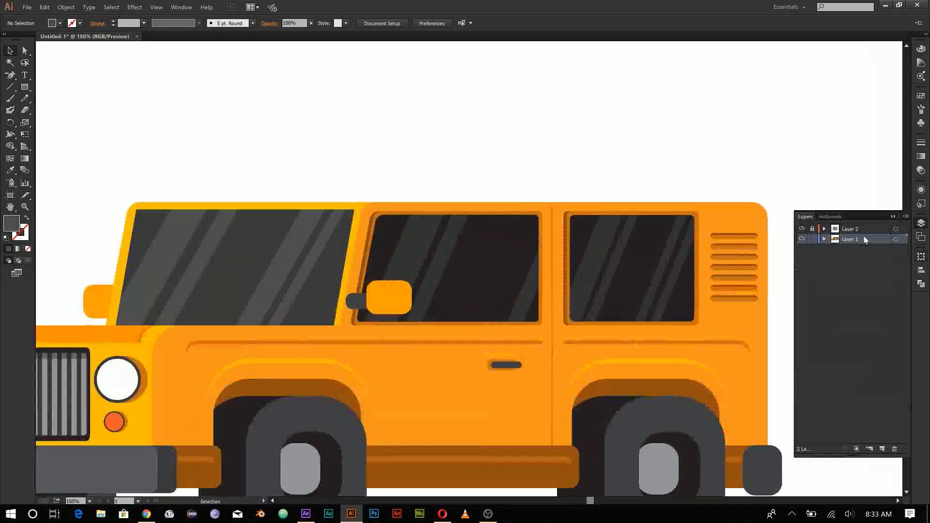
key(m)
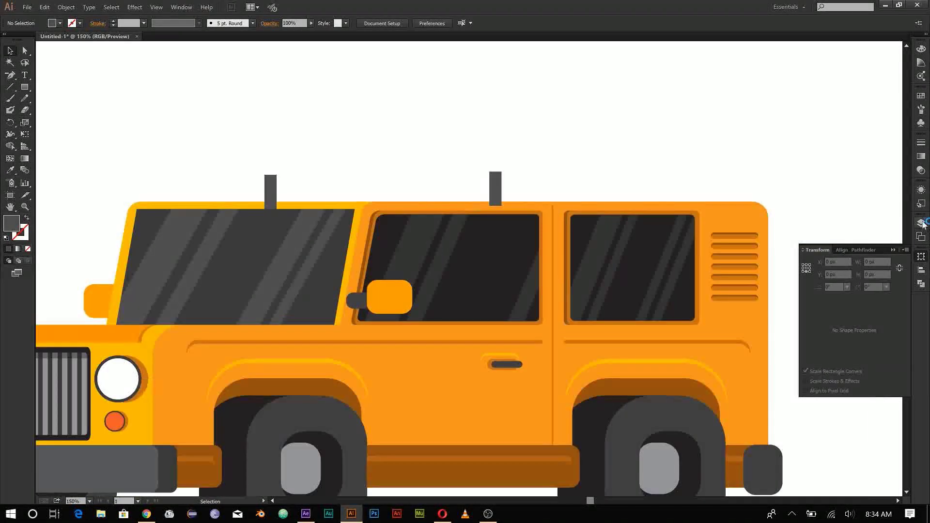
double_click(386, 146)
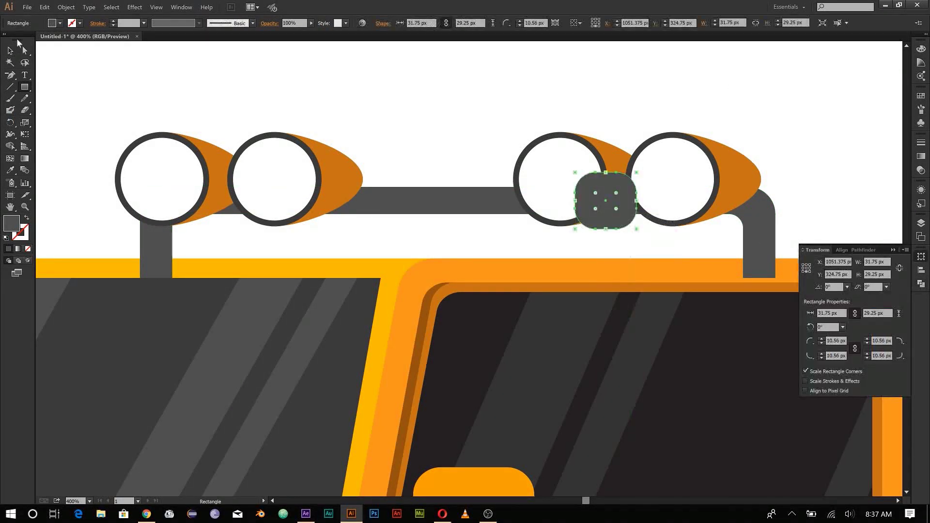
drag(628, 220, 713, 224)
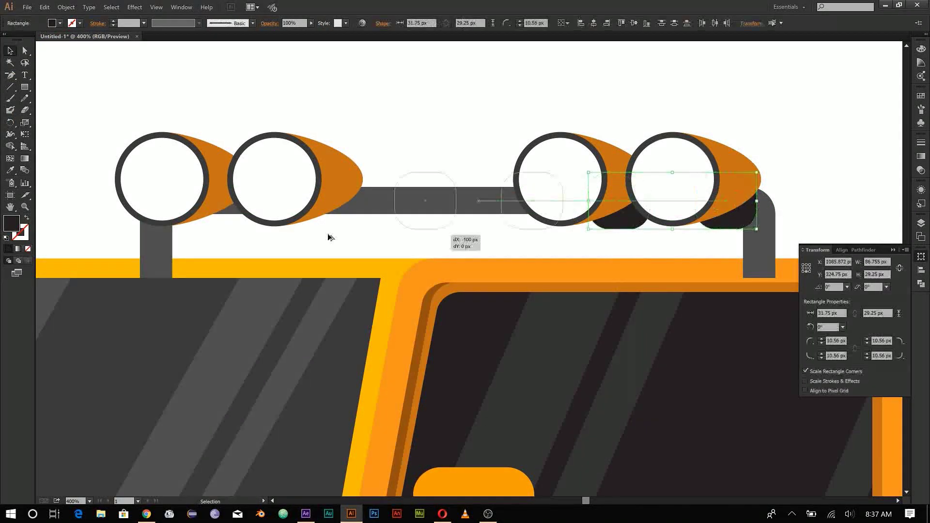